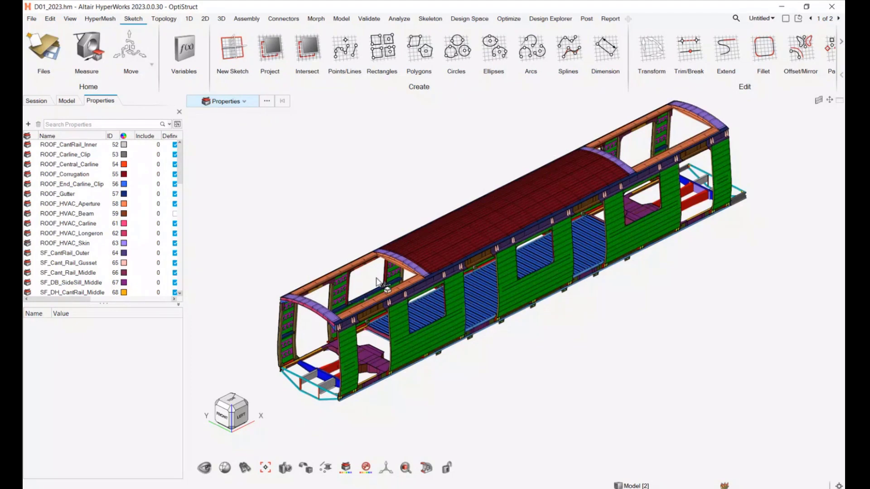
# - Select the green side skin shells and open the card editor for their SF_Skin property
pyautogui.click(400, 329)
pyautogui.rightClick(400, 330)
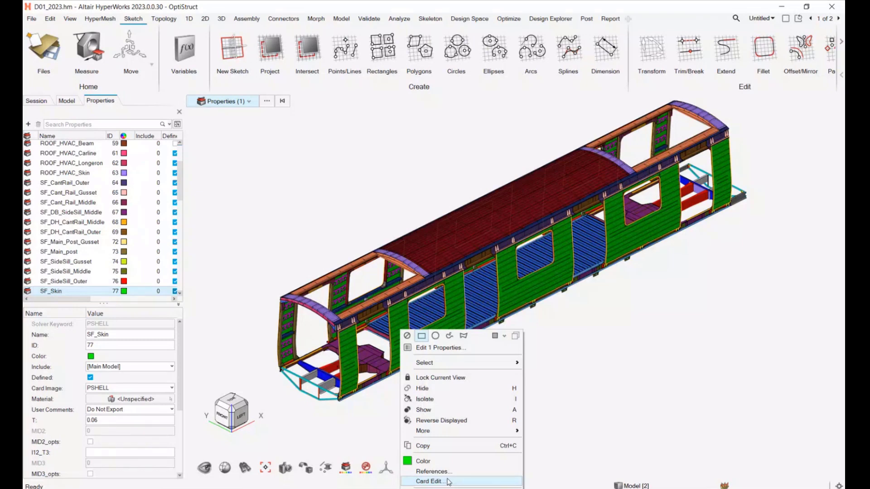
pyautogui.click(80, 290)
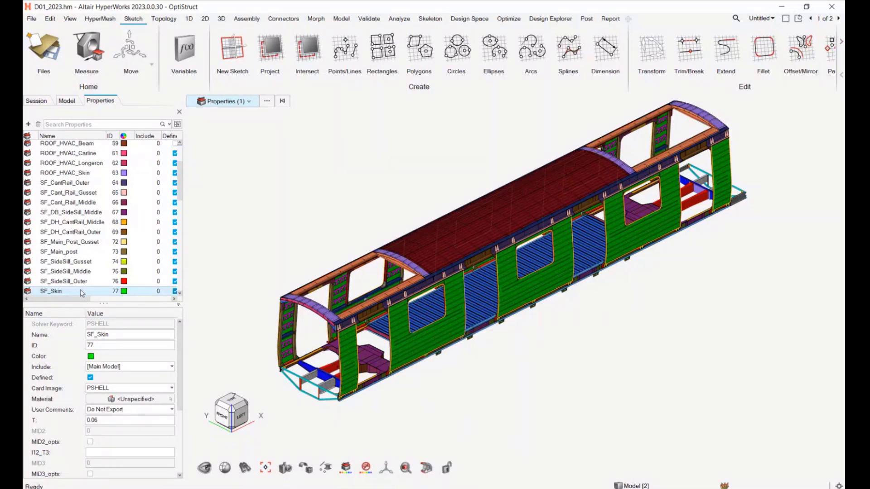
pyautogui.rightClick(80, 289)
pyautogui.click(127, 177)
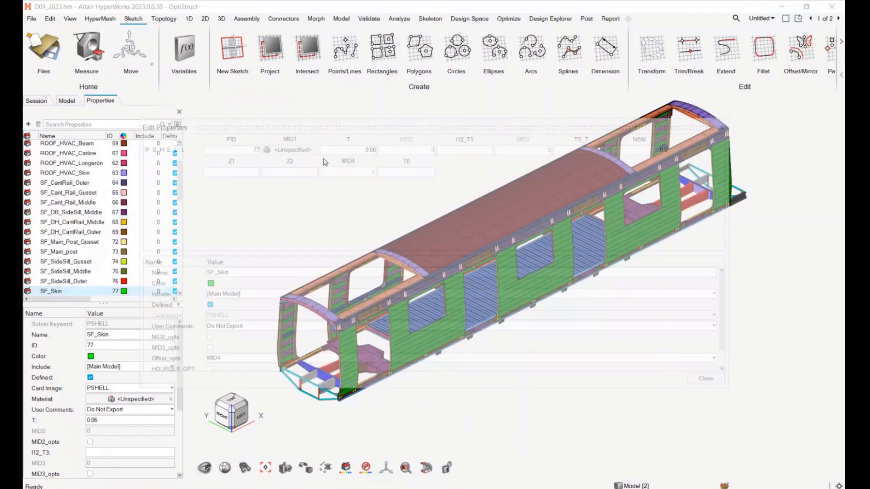
pyautogui.moveTo(375, 129); pyautogui.dragTo(437, 124)
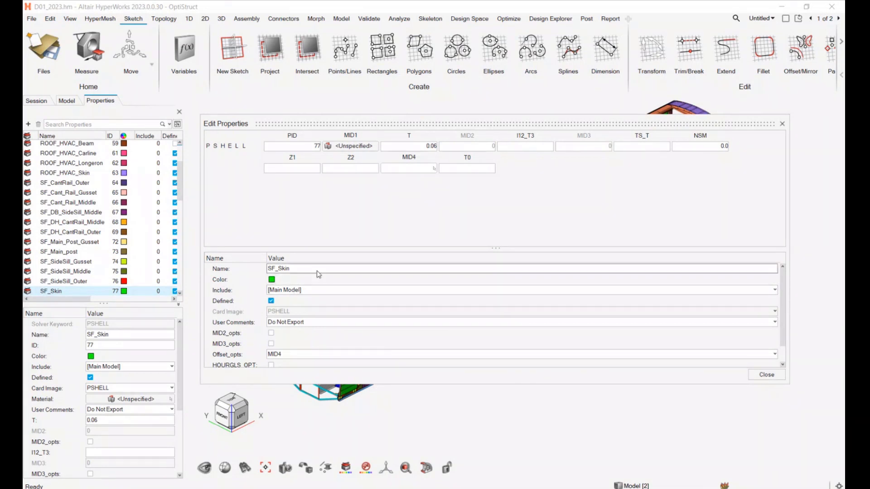
pyautogui.click(271, 280)
pyautogui.click(235, 287)
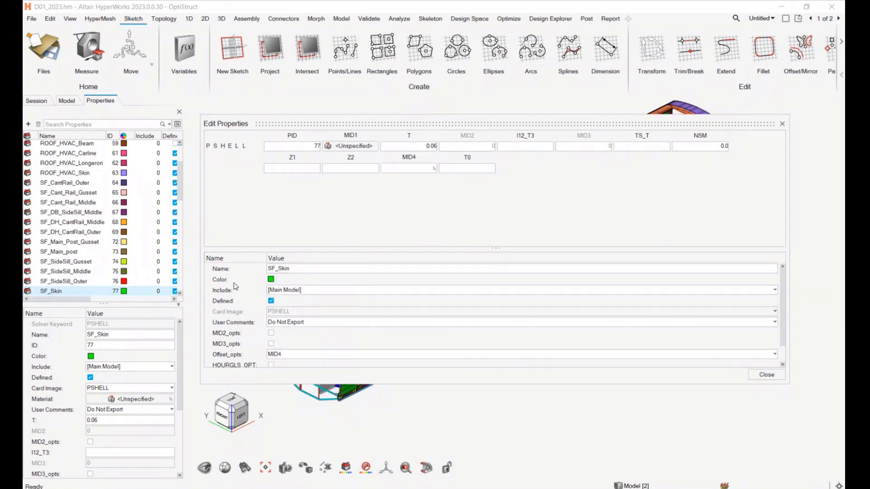
pyautogui.scroll(-1, 261, 308)
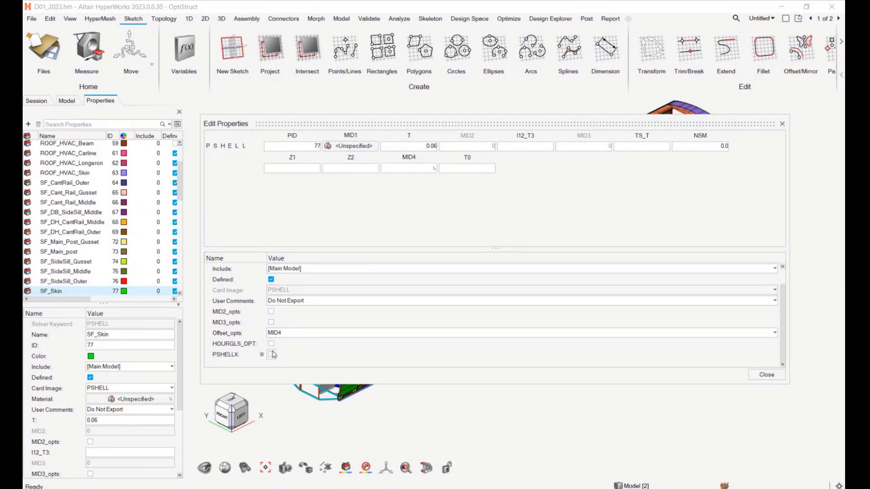
pyautogui.scroll(1, 273, 355)
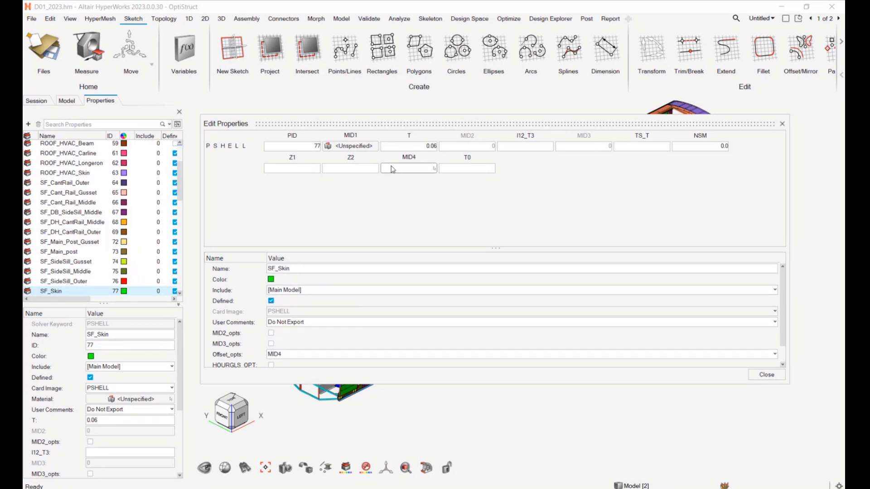
# - Assign the SST_301L_MT material to MID1 of the SF_Skin property
pyautogui.moveTo(335, 125); pyautogui.dragTo(327, 135)
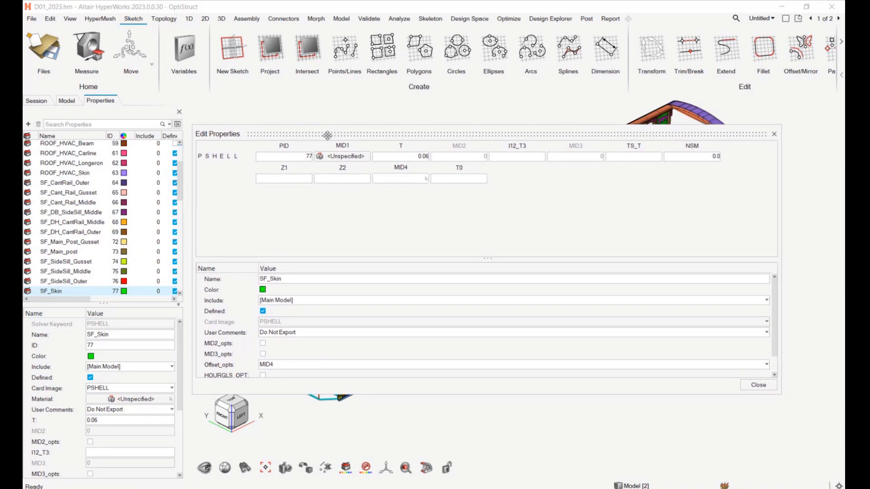
pyautogui.click(344, 157)
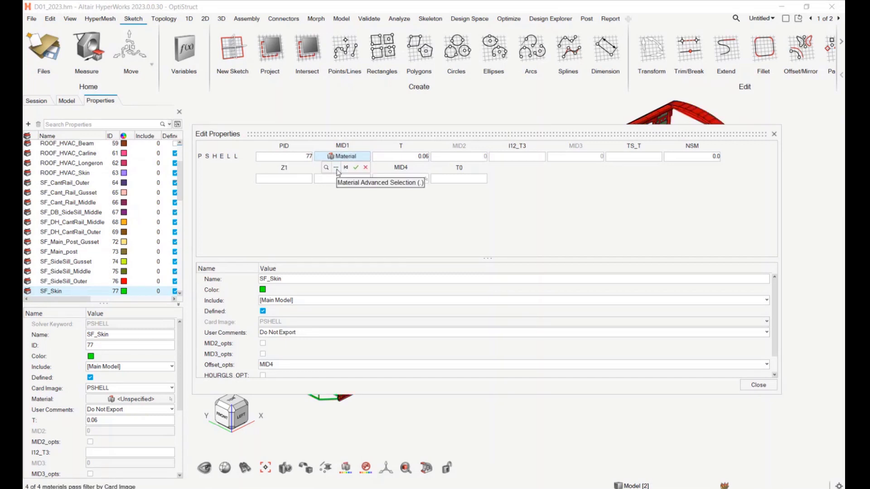
pyautogui.click(337, 168)
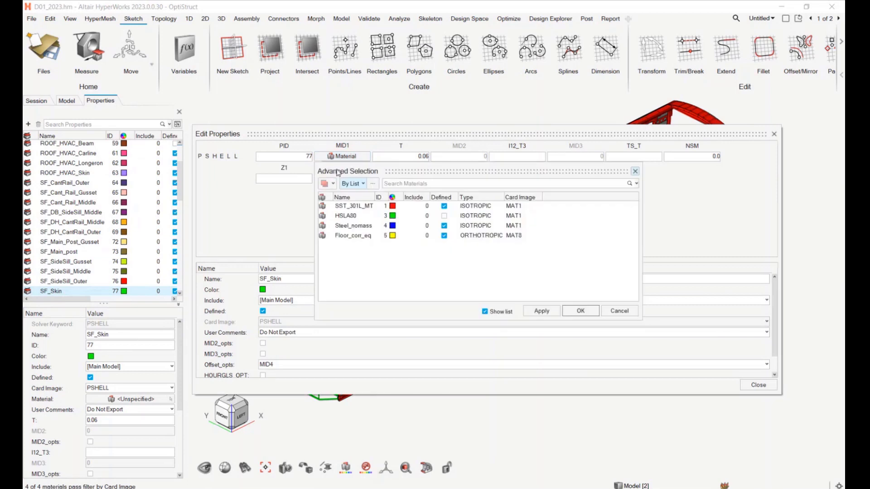
pyautogui.click(356, 207)
pyautogui.click(578, 311)
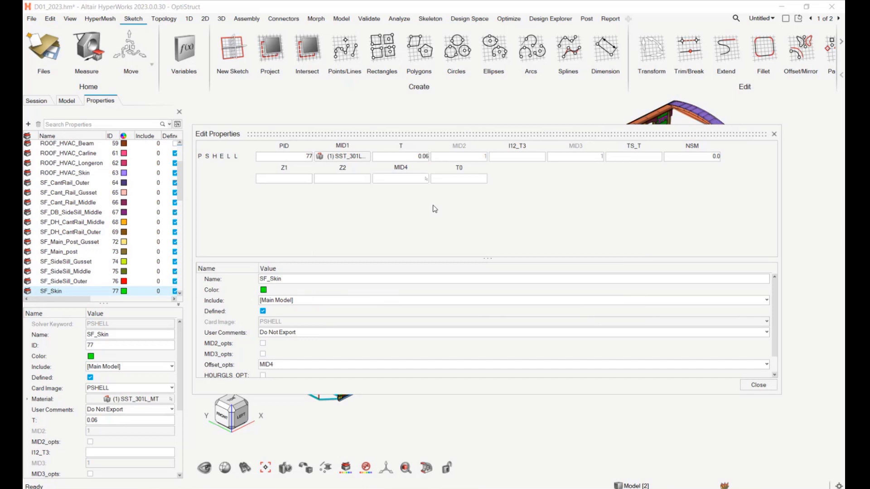
# - Create a new MAT1 material for MID4 of the property and enable its MATT1 and MAT4 cards
pyautogui.rightClick(394, 182)
pyautogui.click(411, 185)
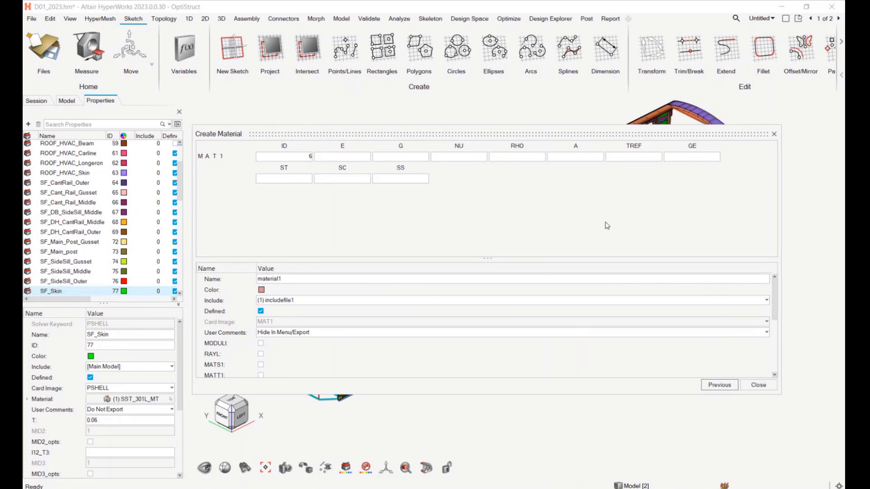
pyautogui.scroll(-3, 294, 349)
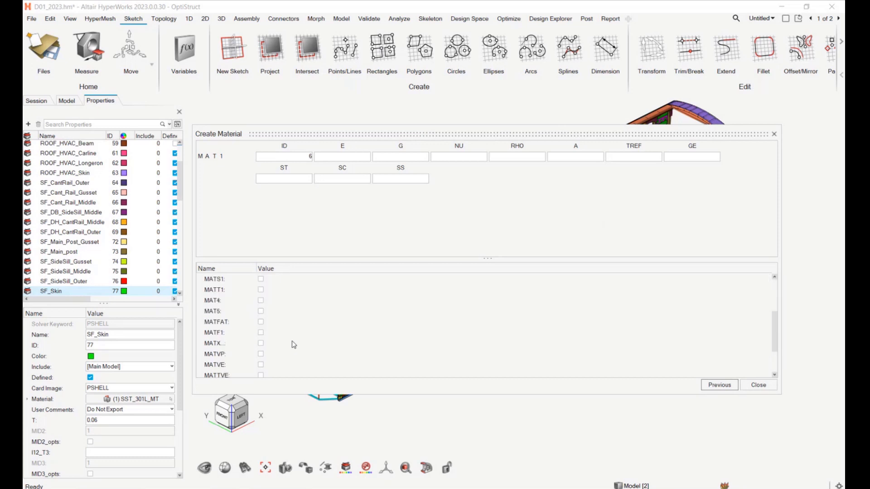
pyautogui.click(261, 289)
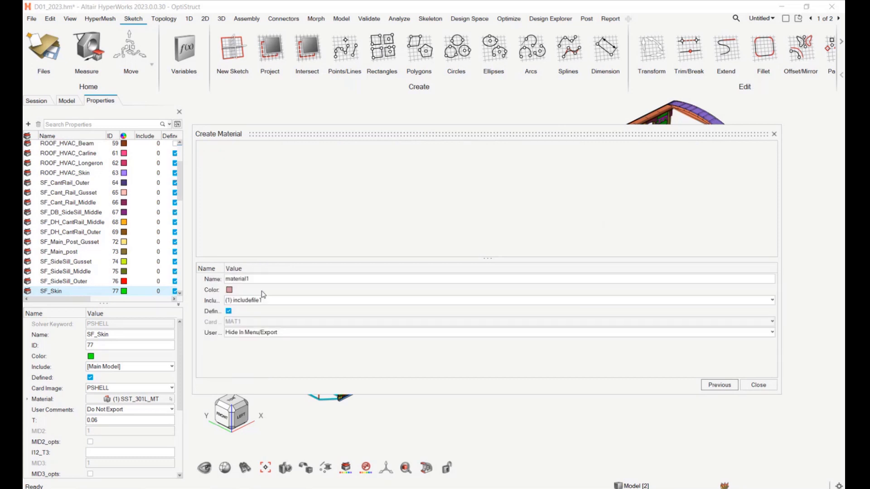
pyautogui.click(261, 289)
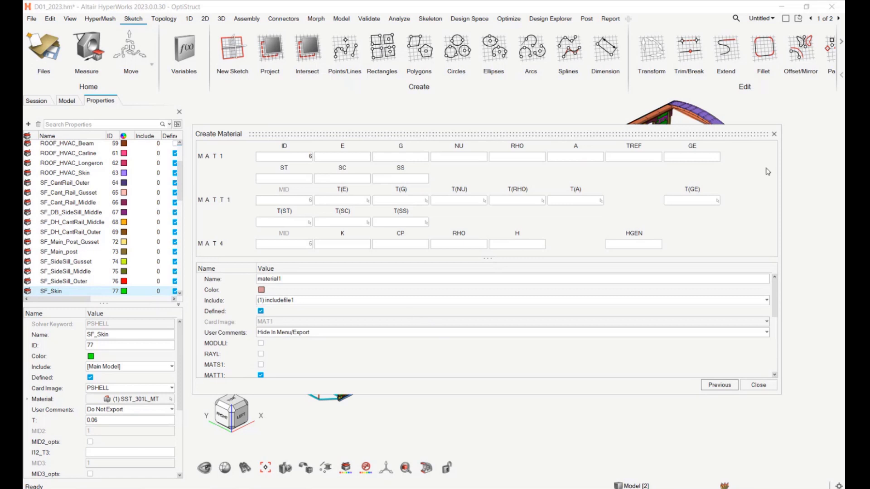
# - Set the new material's E to 210000.0, NU to 0.3 and RHO to 7.85e-09
pyautogui.click(364, 157)
pyautogui.write('210000.0')
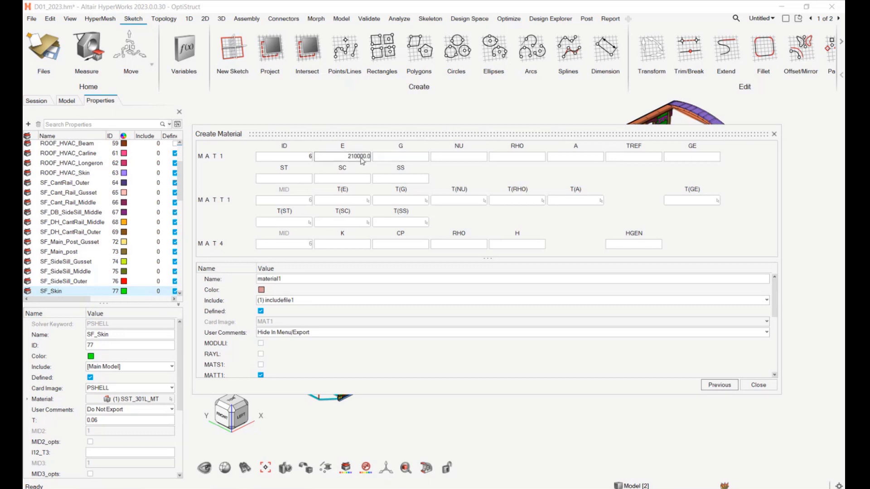
pyautogui.click(361, 157)
pyautogui.press('Return')
pyautogui.press('Tab')
pyautogui.press('Tab')
pyautogui.write('0.3')
pyautogui.press('Tab')
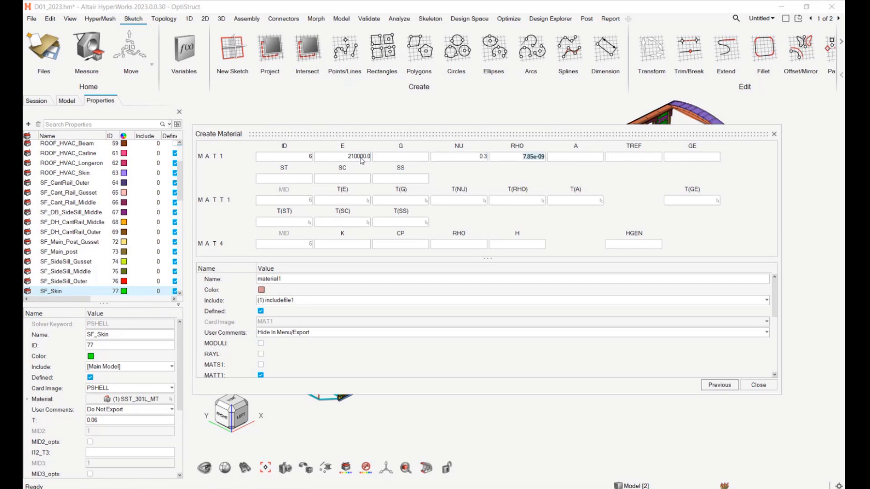
pyautogui.press('Return')
pyautogui.click(345, 238)
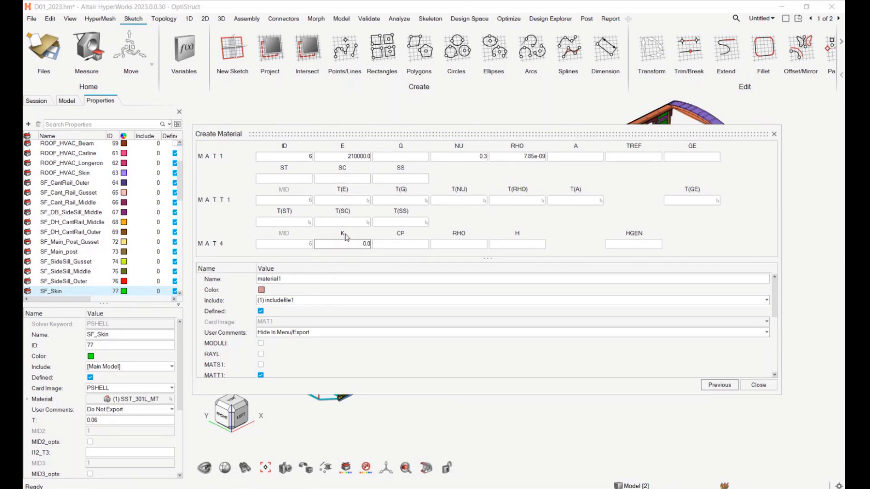
# - Assign the curve xz11 to T(NU) on the new material's MATT1 card
pyautogui.click(468, 203)
pyautogui.click(452, 210)
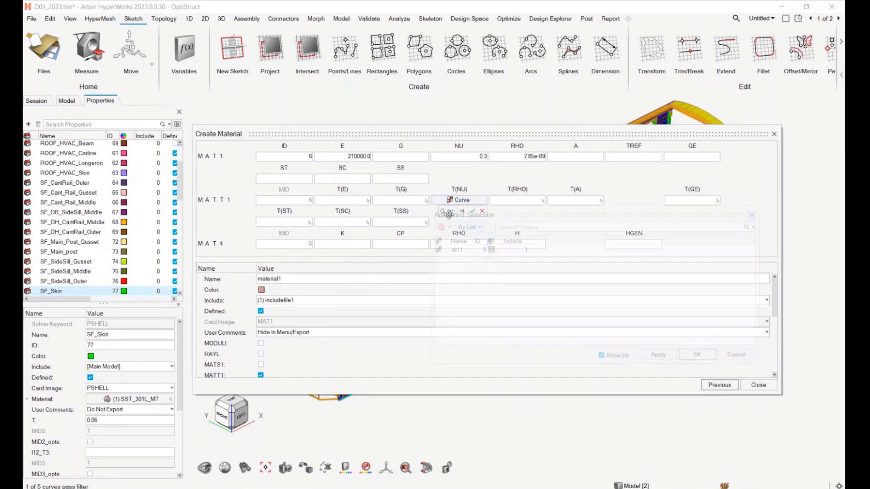
pyautogui.click(457, 252)
pyautogui.click(697, 355)
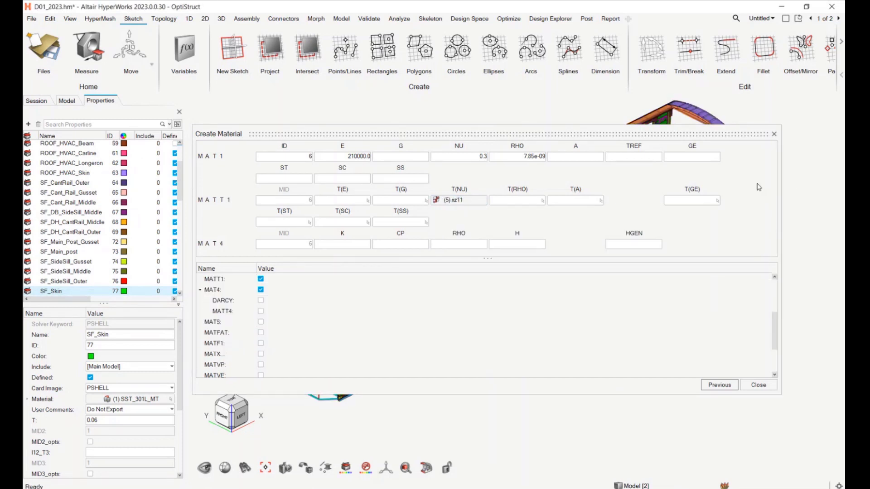
# - Enable MATS1 on the new material with TYPE NLELAST, YF 1 and HR 2, and return to the property card
pyautogui.scroll(2, 261, 326)
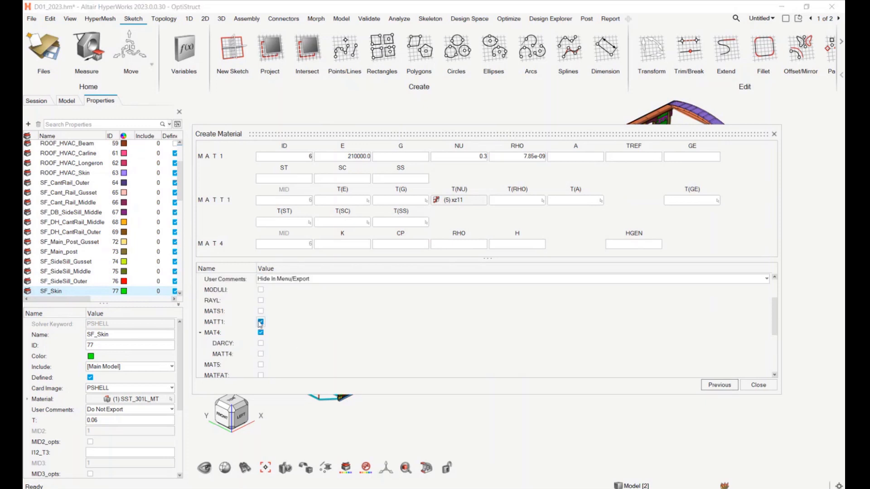
pyautogui.click(260, 311)
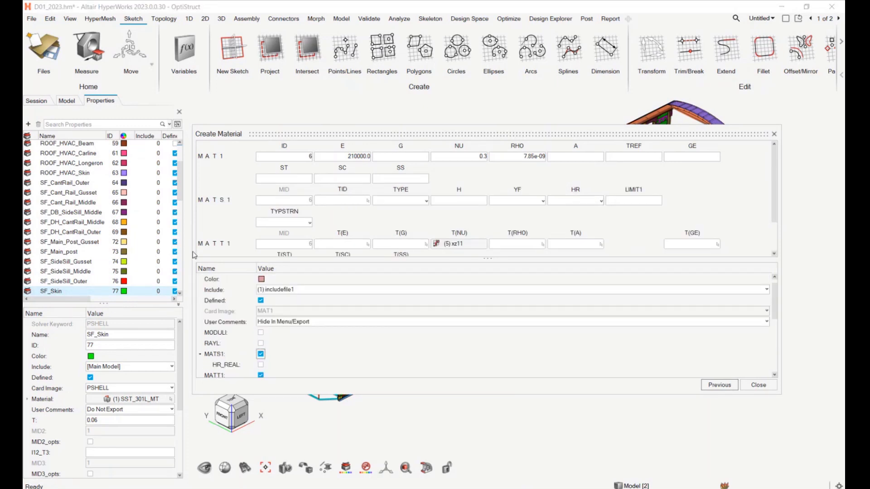
pyautogui.click(424, 201)
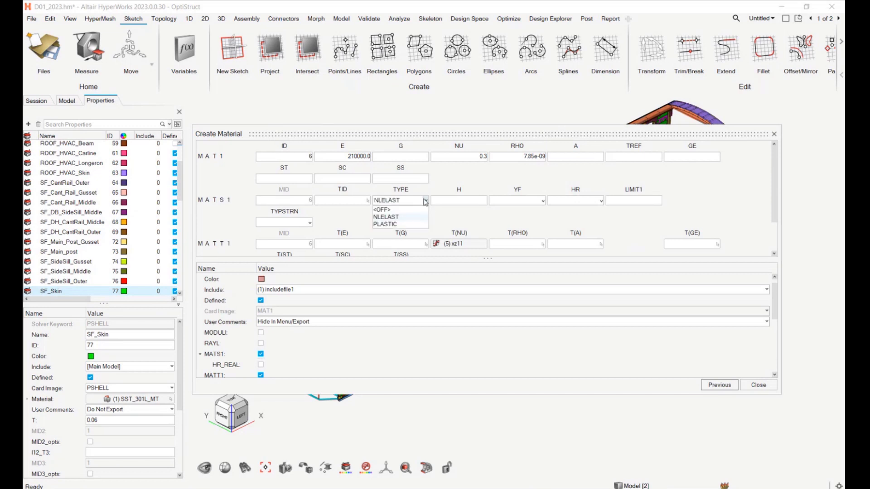
pyautogui.click(392, 217)
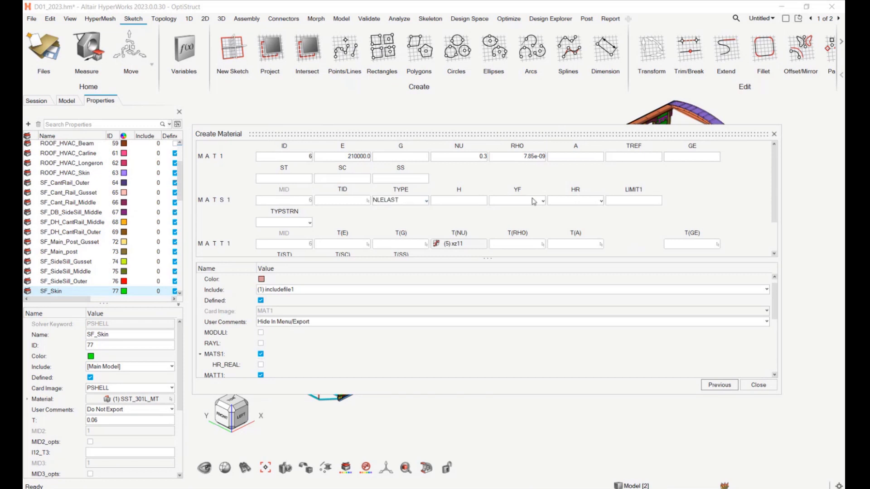
pyautogui.click(542, 200)
pyautogui.click(521, 218)
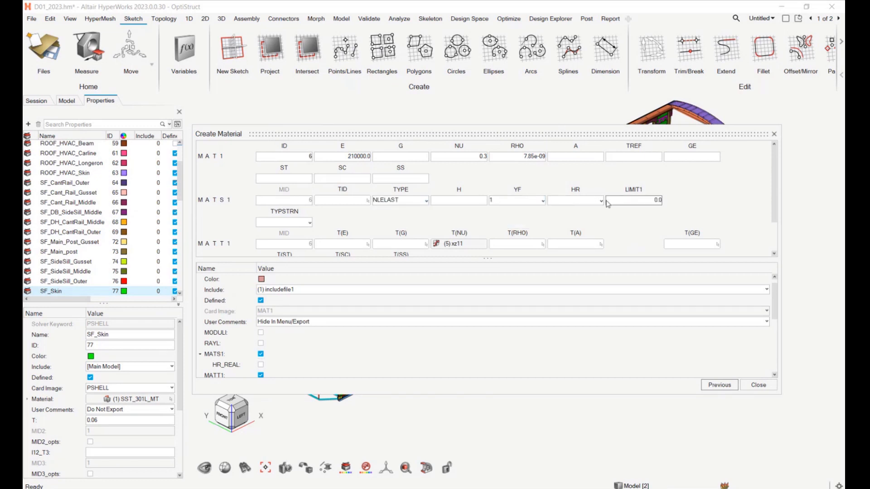
pyautogui.click(600, 200)
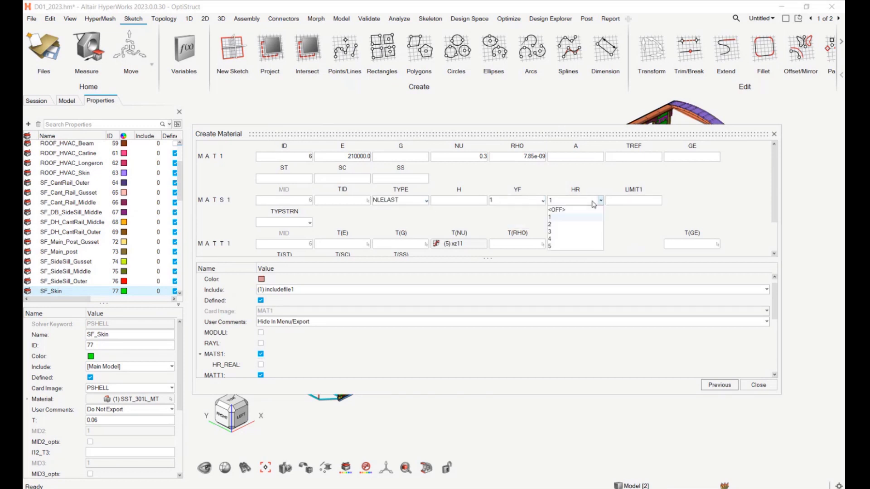
pyautogui.click(568, 225)
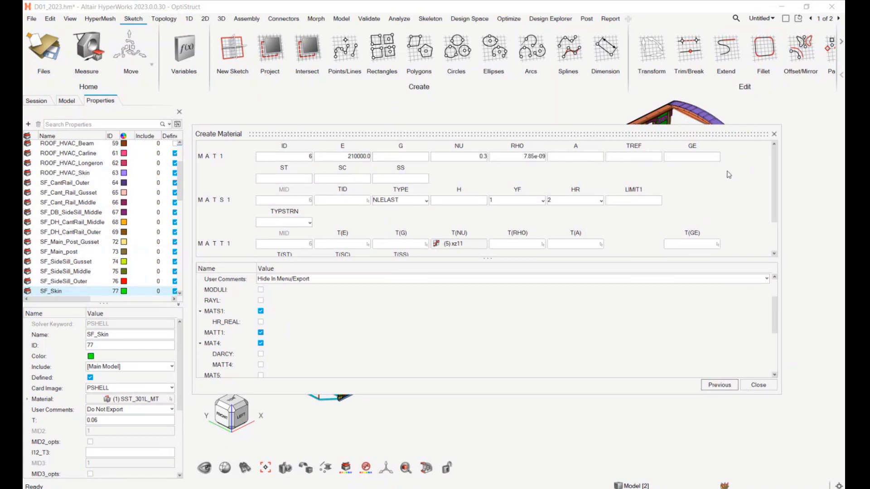
pyautogui.scroll(-2, 768, 176)
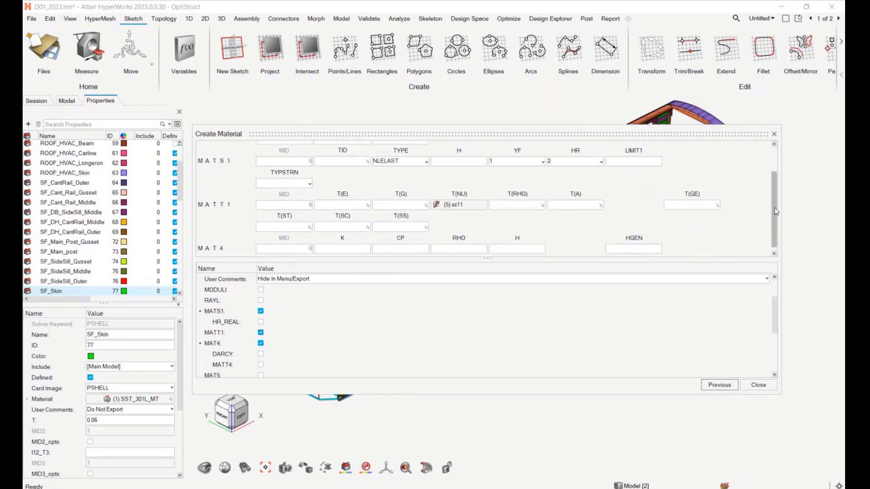
pyautogui.click(719, 386)
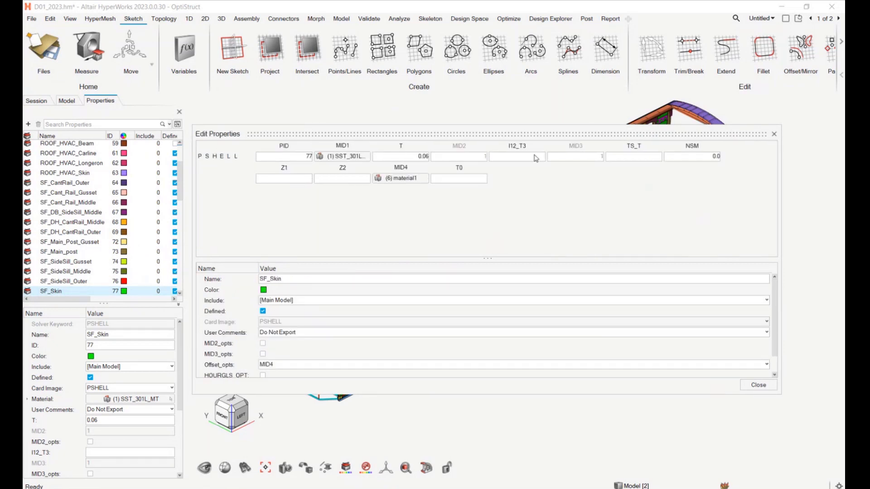
# - Create a parameter for the SF_Skin shell thickness T and close the card editor
pyautogui.rightClick(344, 159)
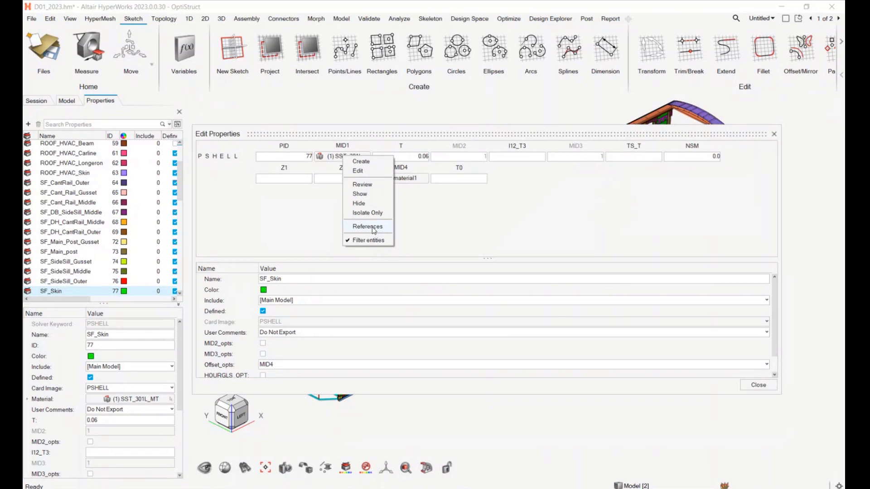
pyautogui.click(500, 222)
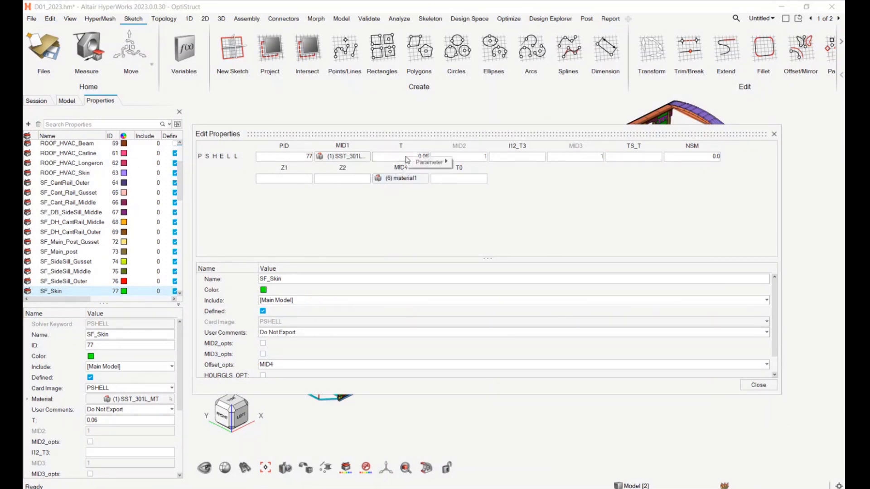
pyautogui.moveTo(426, 163)
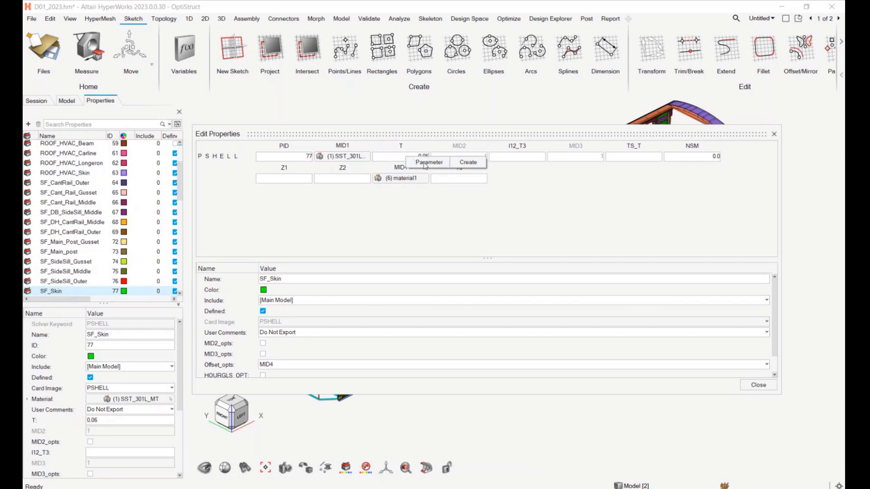
pyautogui.click(468, 163)
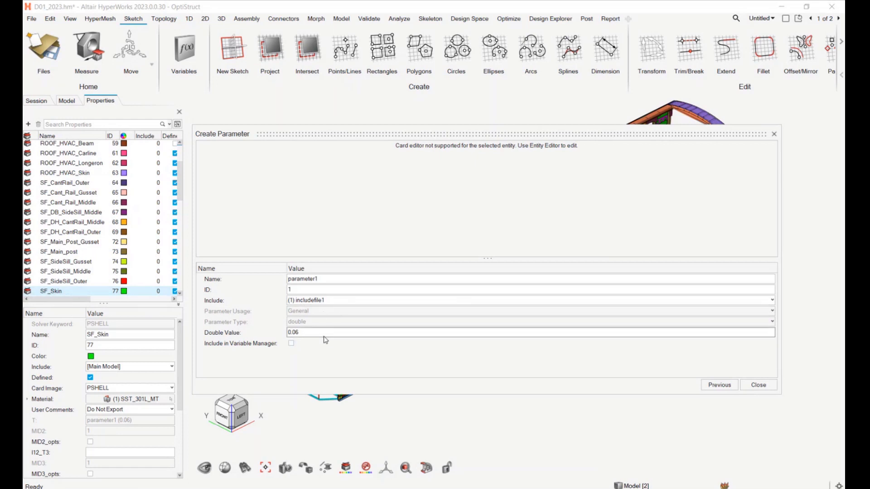
pyautogui.click(719, 386)
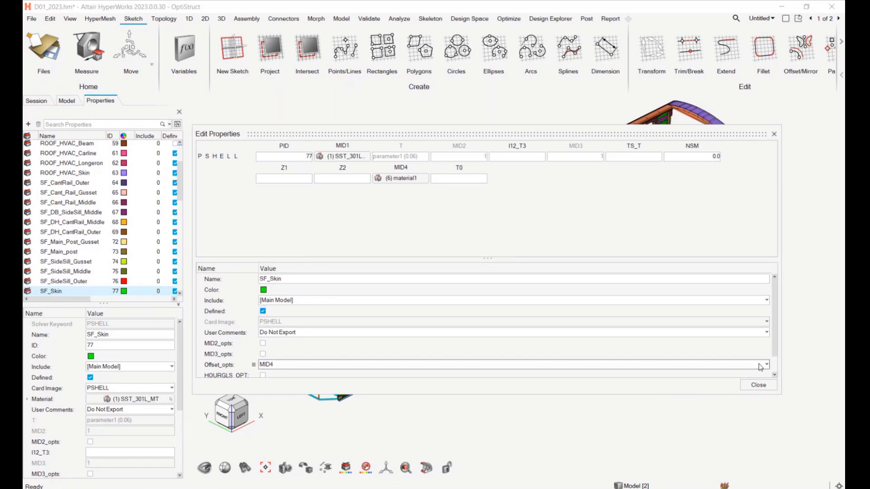
pyautogui.click(758, 385)
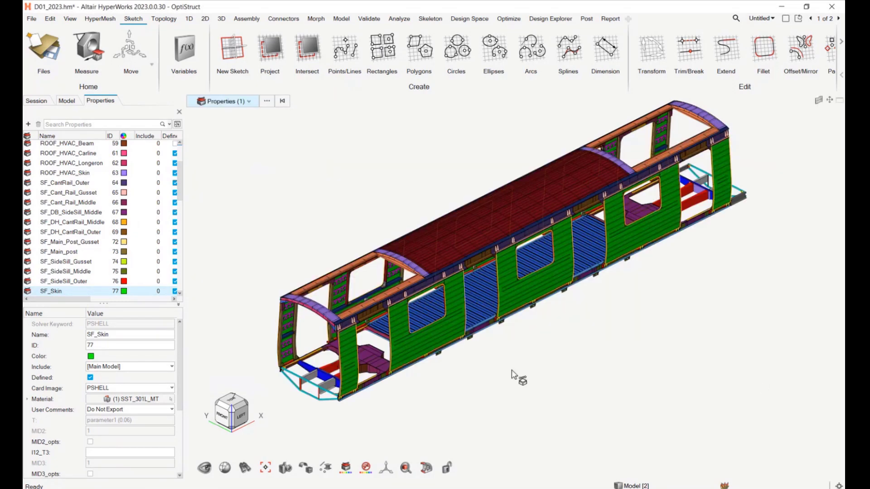
# - Open the roof panel's property together with SF_Skin in the card editor to view their shared PSHELL card, and close it
pyautogui.click(443, 249)
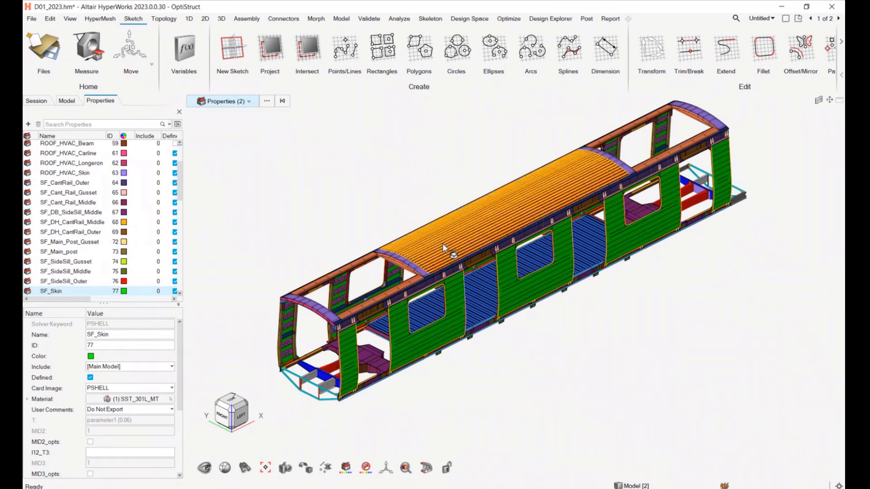
pyautogui.rightClick(443, 248)
pyautogui.click(501, 411)
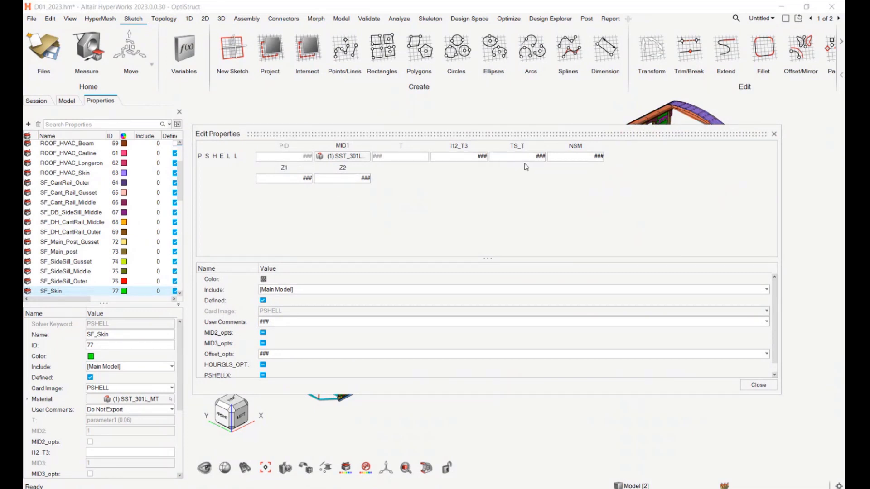
pyautogui.click(759, 385)
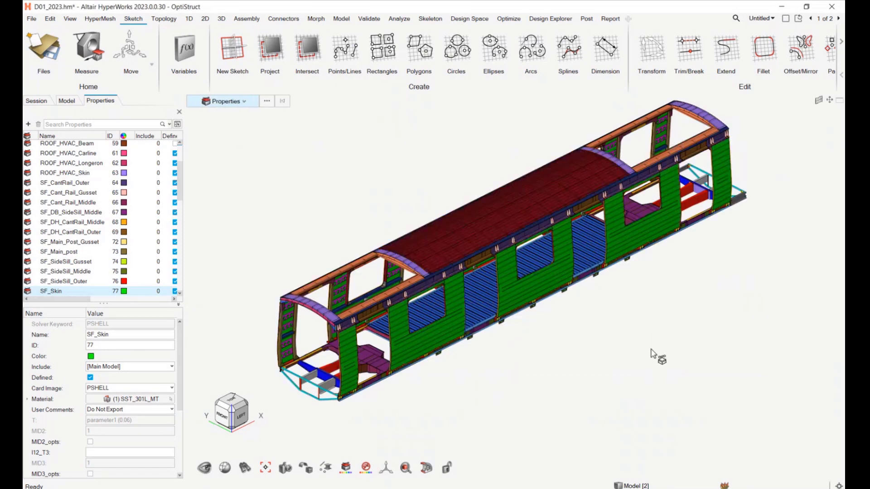
# - Switch to the wing_subsystem_2023 model, open its Part browser and widen the browser area
pyautogui.click(838, 19)
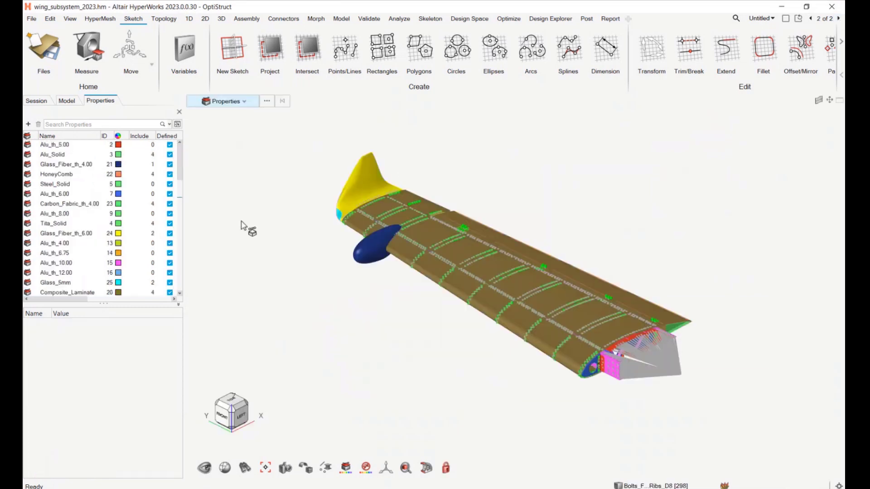
pyautogui.click(67, 101)
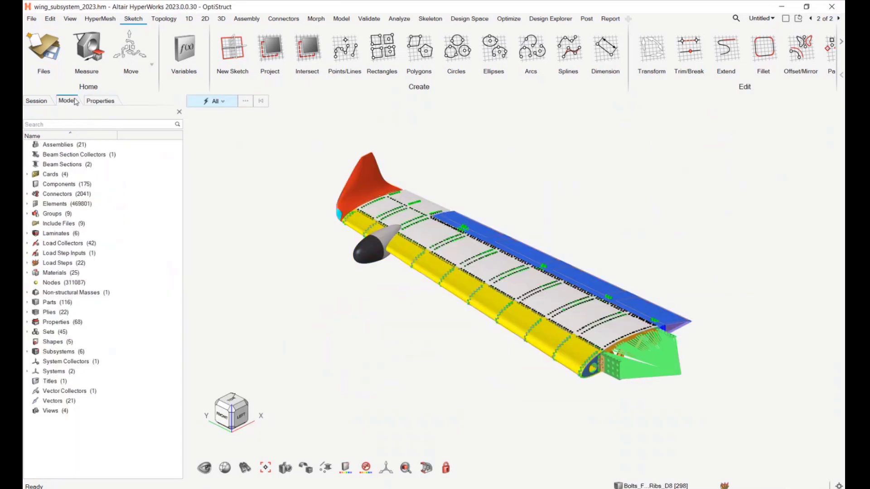
pyautogui.doubleClick(50, 303)
pyautogui.moveTo(182, 183); pyautogui.dragTo(212, 184)
# - Export the part hierarchy as a comma-delimited CSV file named Parts in the GTA folder
pyautogui.rightClick(34, 184)
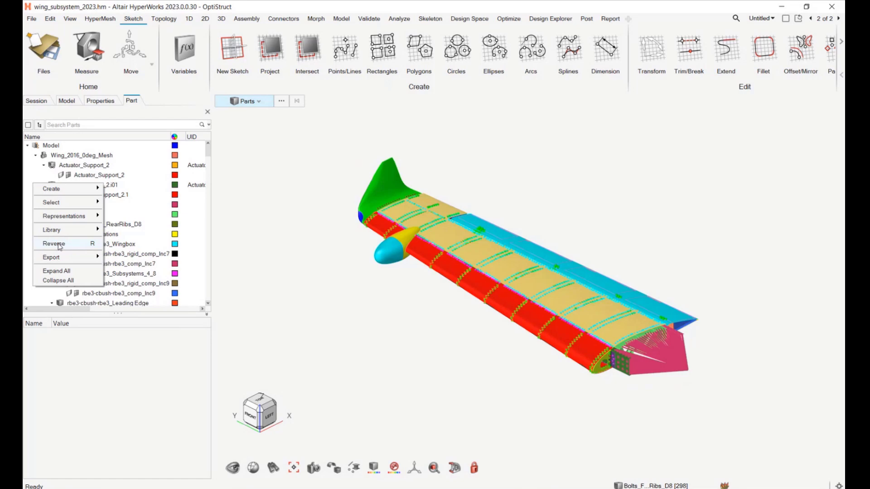
pyautogui.moveTo(66, 257)
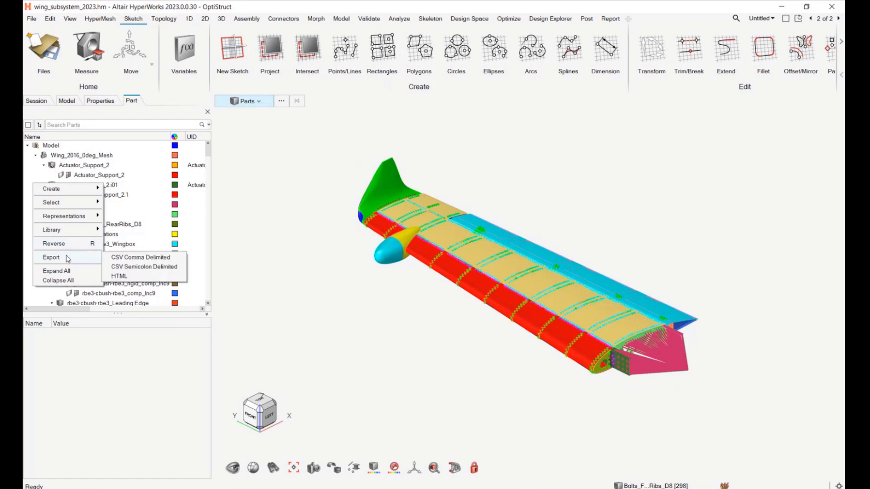
pyautogui.click(139, 258)
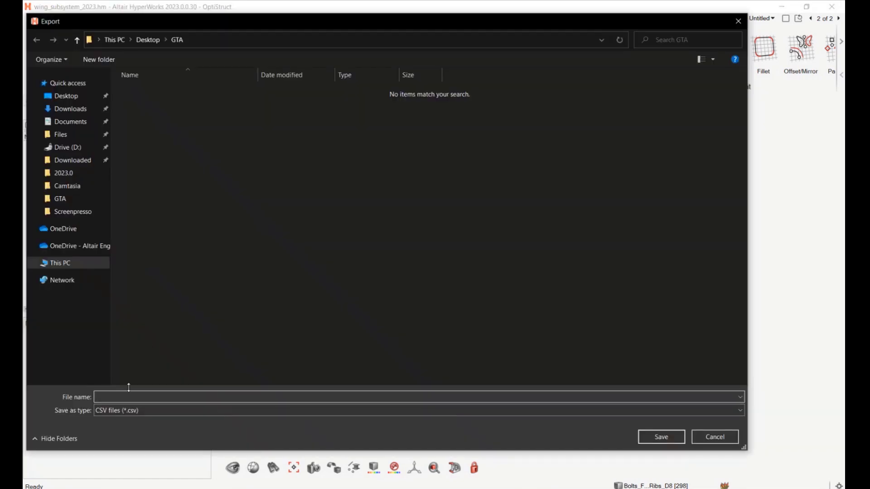
pyautogui.write('Parts')
pyautogui.press('Return')
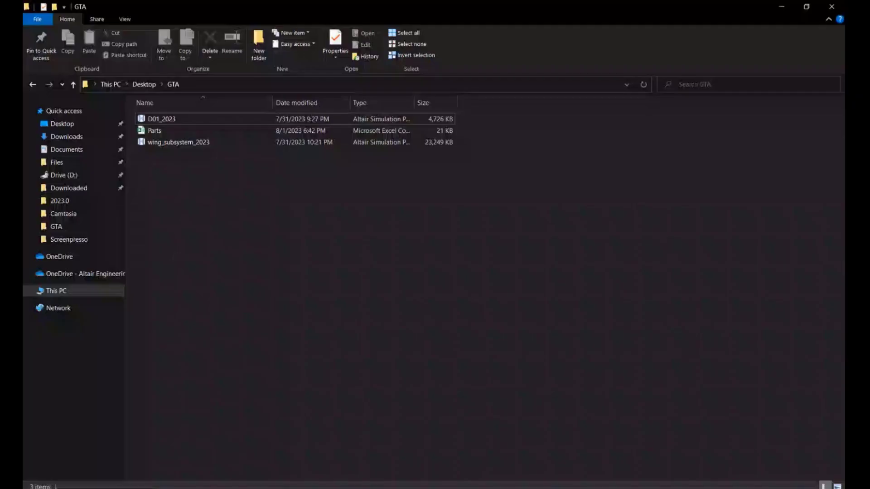
# - Open the exported Parts file in Excel and autofit the width of all columns
pyautogui.doubleClick(164, 132)
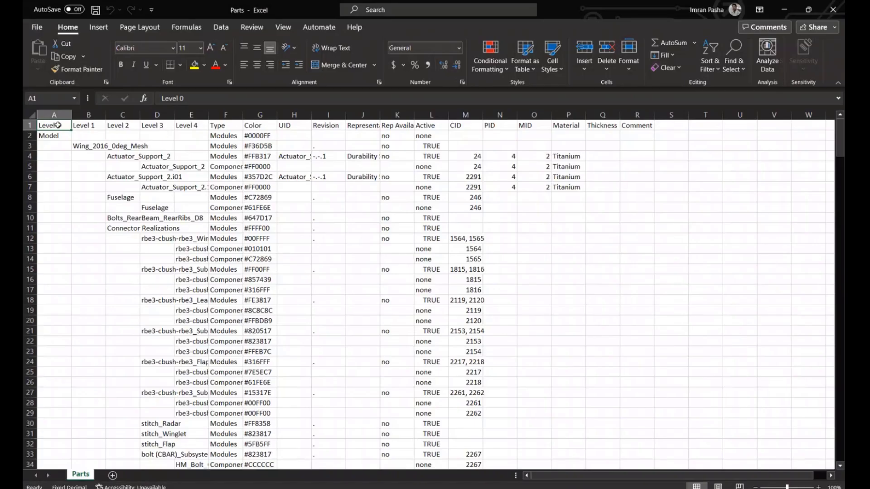
pyautogui.click(53, 114)
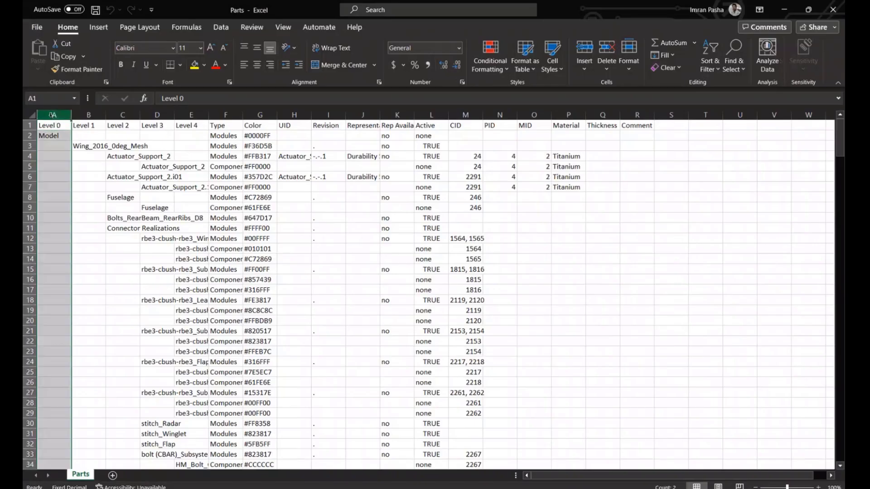
pyautogui.click(31, 115)
pyautogui.doubleClick(71, 115)
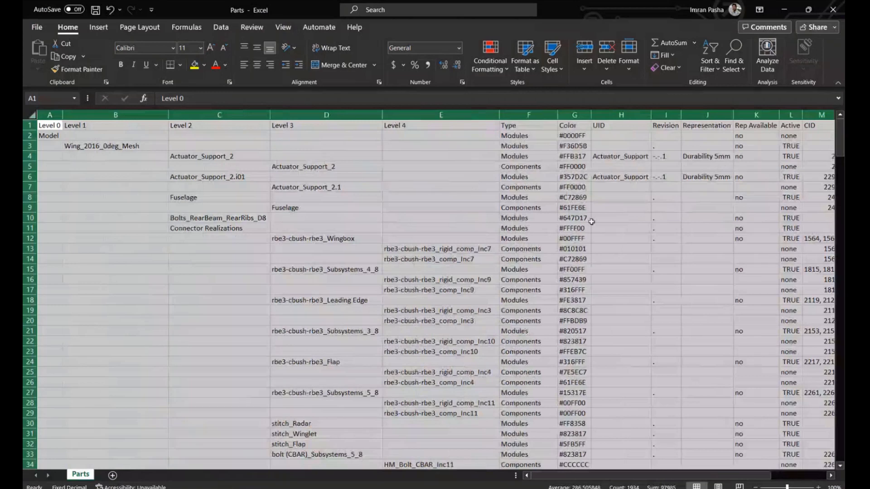
pyautogui.click(406, 179)
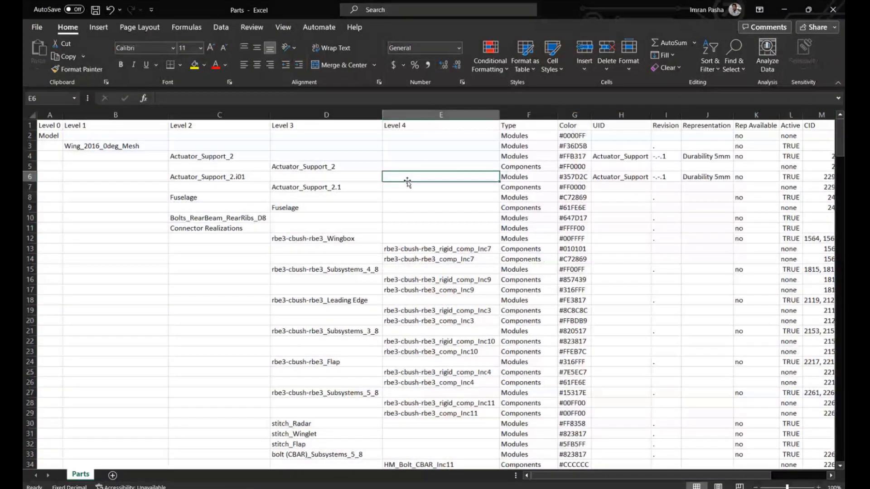
# - Examine the exported part hierarchy by level, from Level 0 down to the individual components, and the attribute columns beside it
pyautogui.click(52, 127)
pyautogui.click(95, 125)
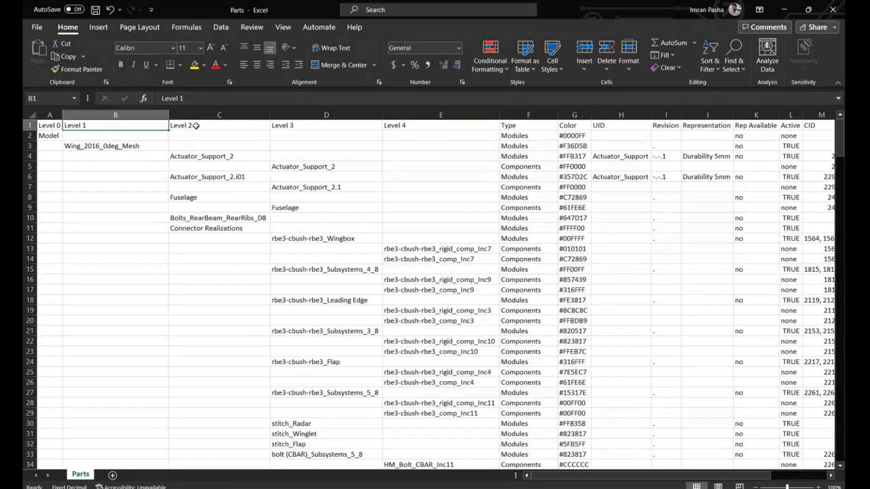
pyautogui.click(199, 126)
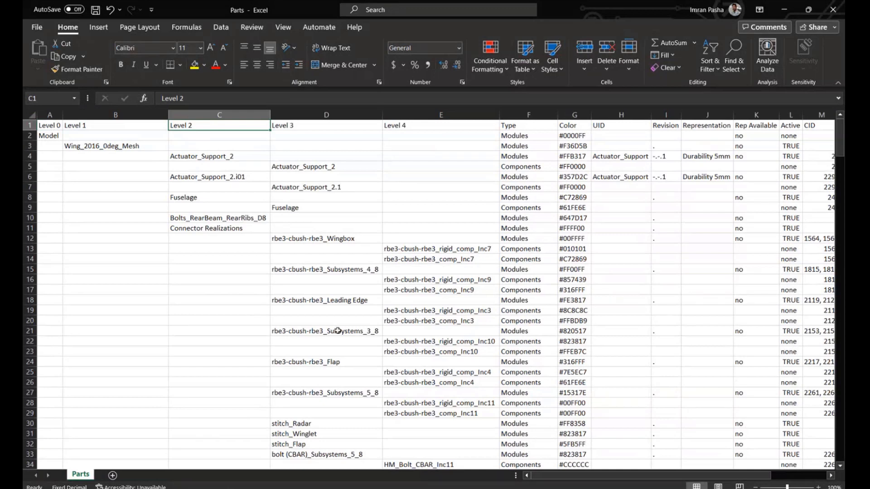
pyautogui.click(90, 149)
pyautogui.click(194, 156)
pyautogui.click(294, 169)
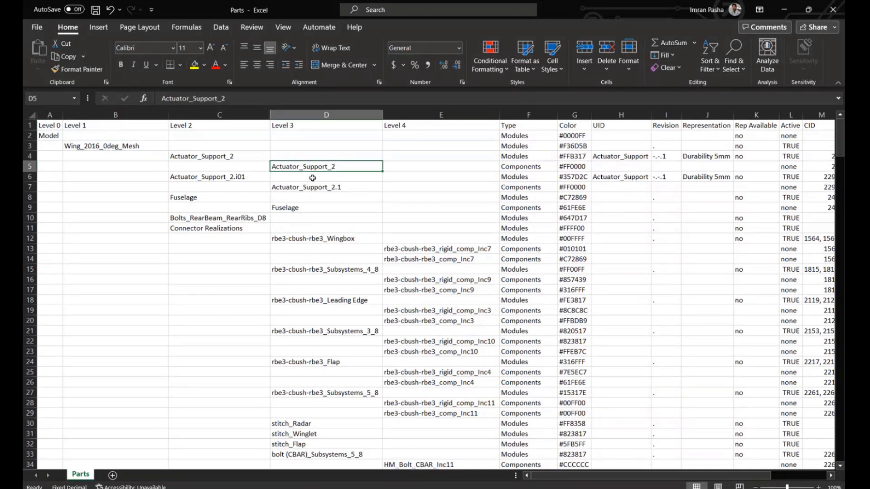
pyautogui.scroll(-3, 539, 297)
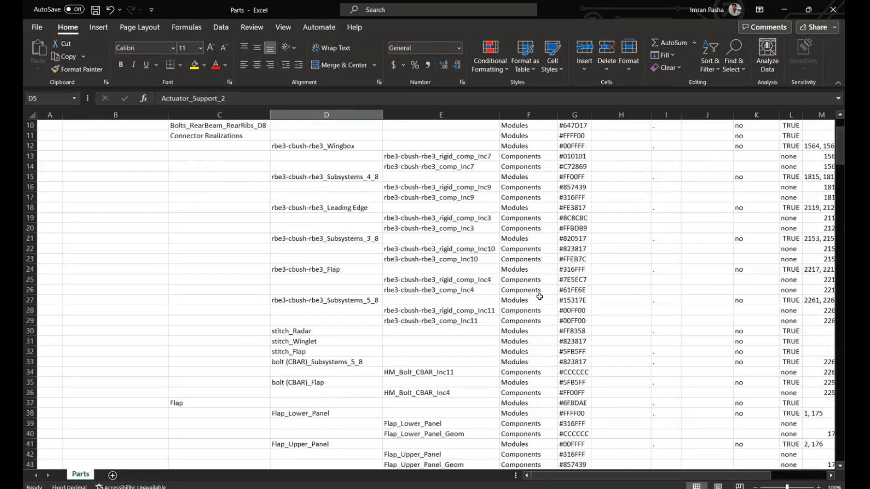
pyautogui.scroll(-7, 539, 296)
pyautogui.scroll(10, 539, 297)
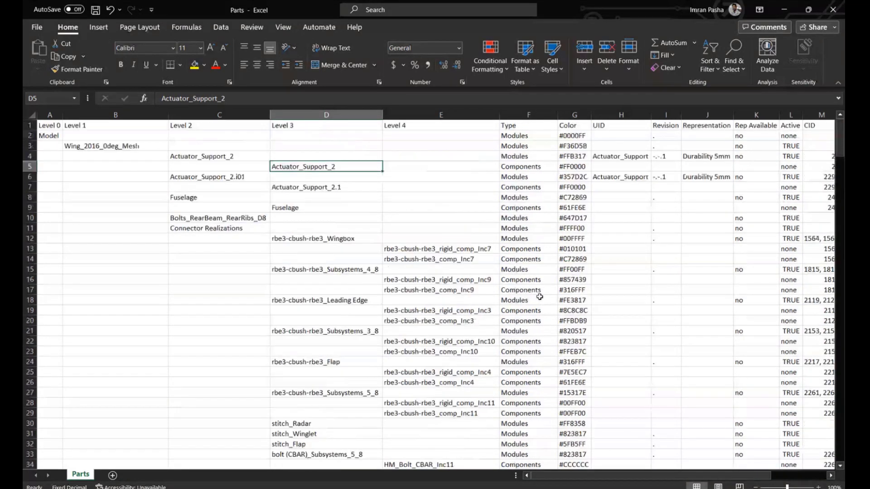
pyautogui.moveTo(592, 476); pyautogui.dragTo(651, 479)
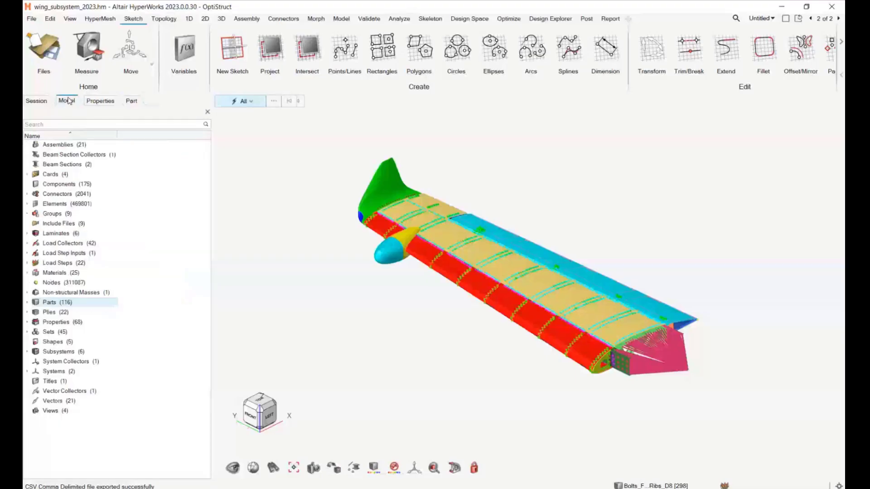
# - Open the Subsystem browser and view its available export formats without exporting
pyautogui.click(52, 352)
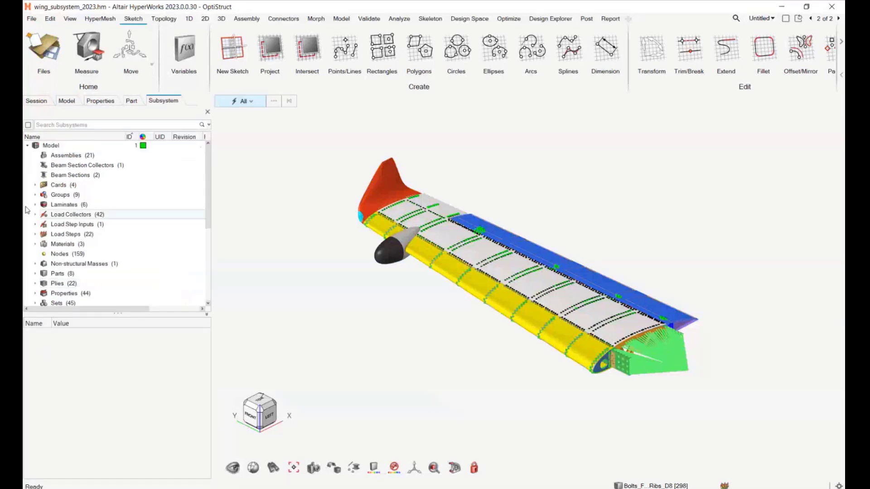
pyautogui.rightClick(27, 207)
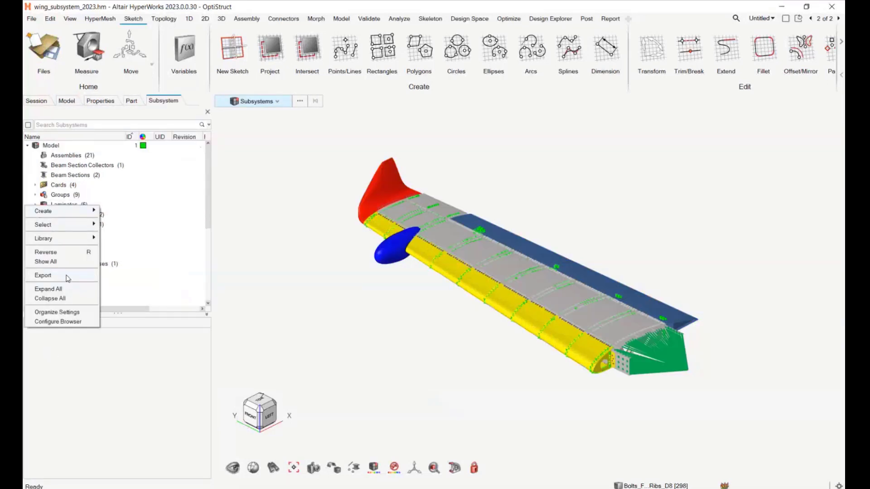
pyautogui.moveTo(69, 277)
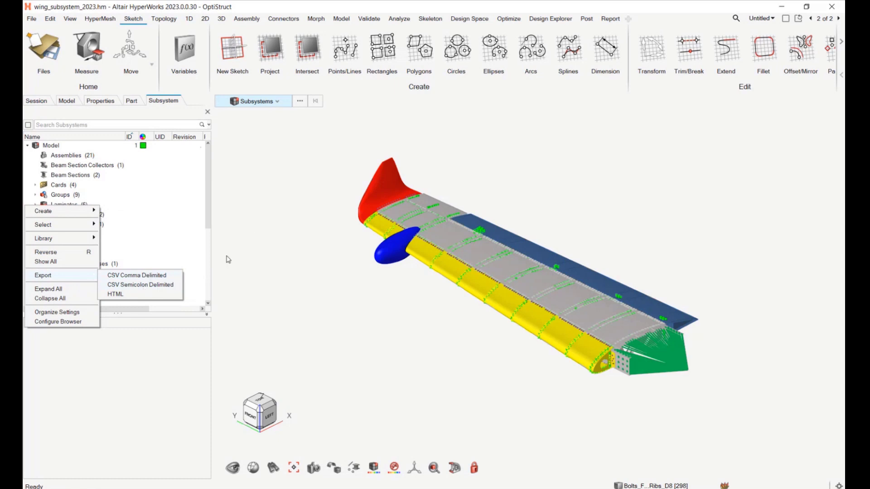
pyautogui.click(269, 229)
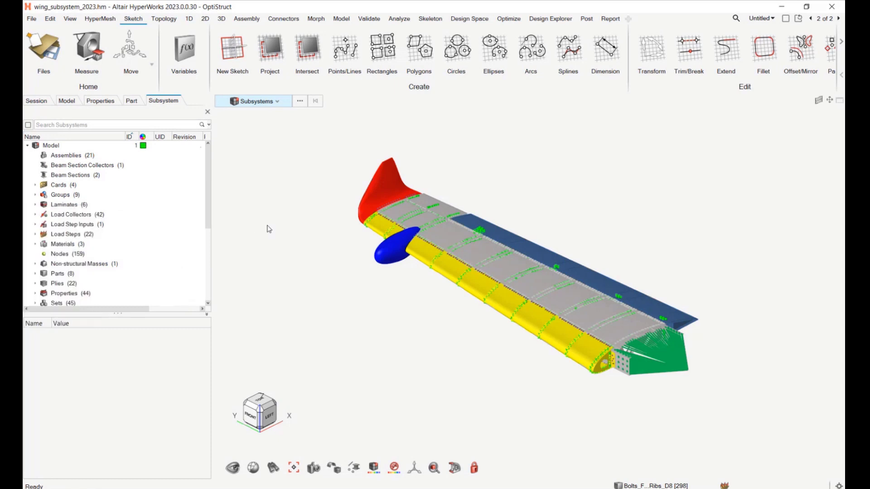
# - Return to the Model browser and view its available export formats without exporting
pyautogui.click(66, 105)
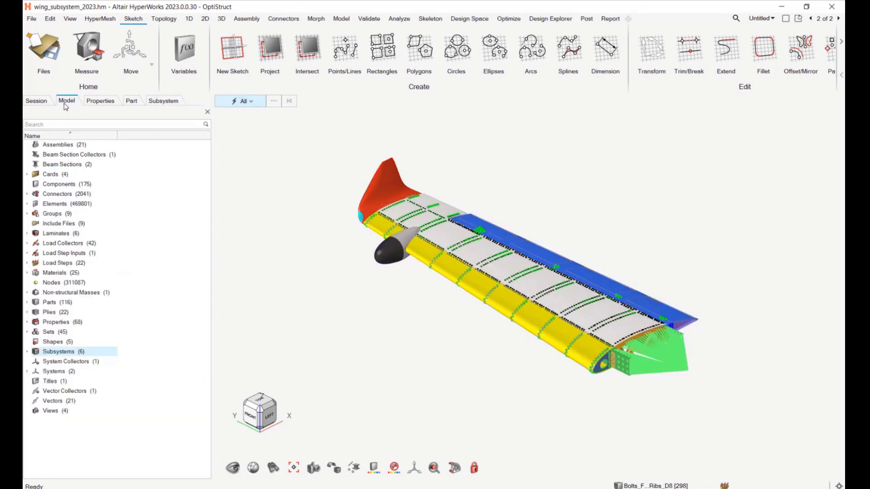
pyautogui.rightClick(155, 196)
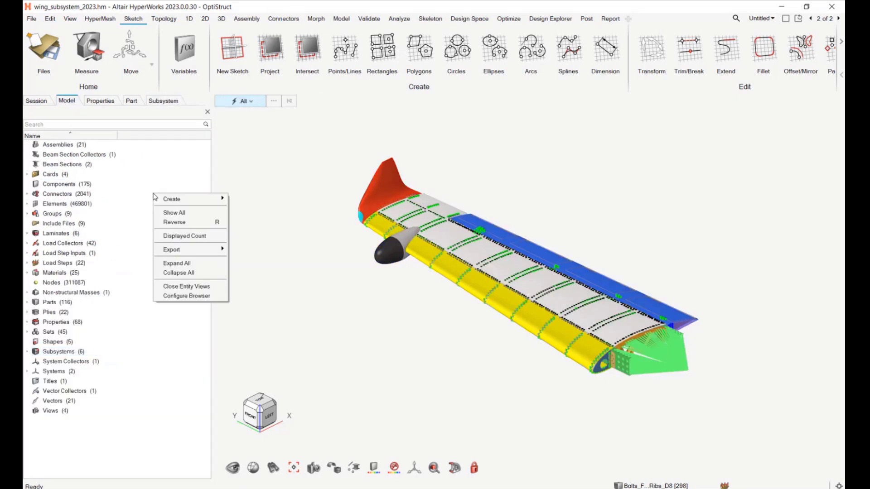
pyautogui.moveTo(212, 251)
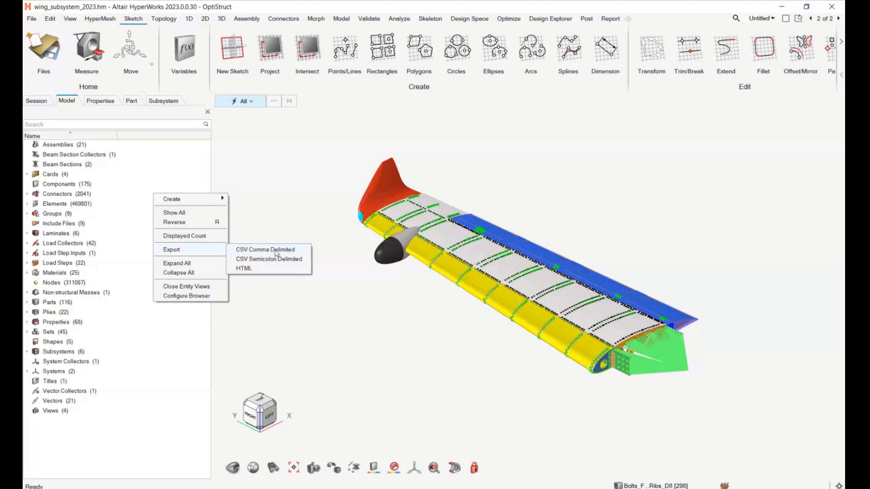
pyautogui.click(281, 200)
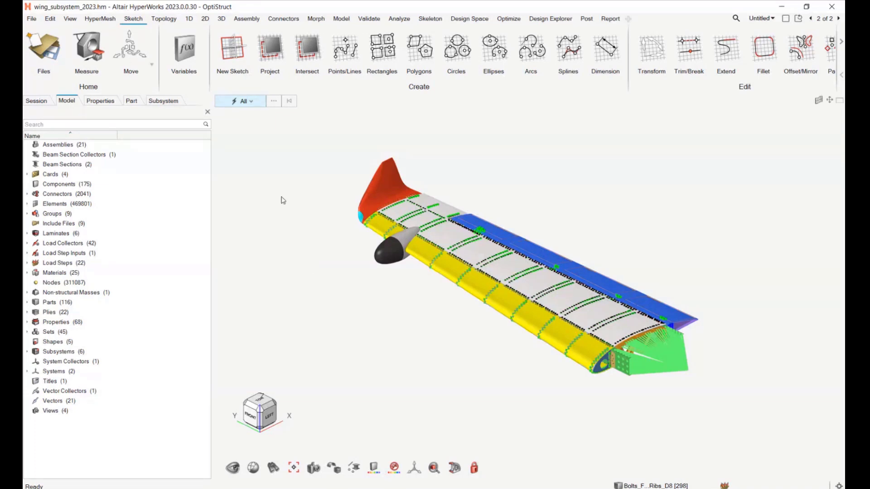
# - Compute the wing model's mass summary with the Mass check in Assembly View
pyautogui.click(400, 20)
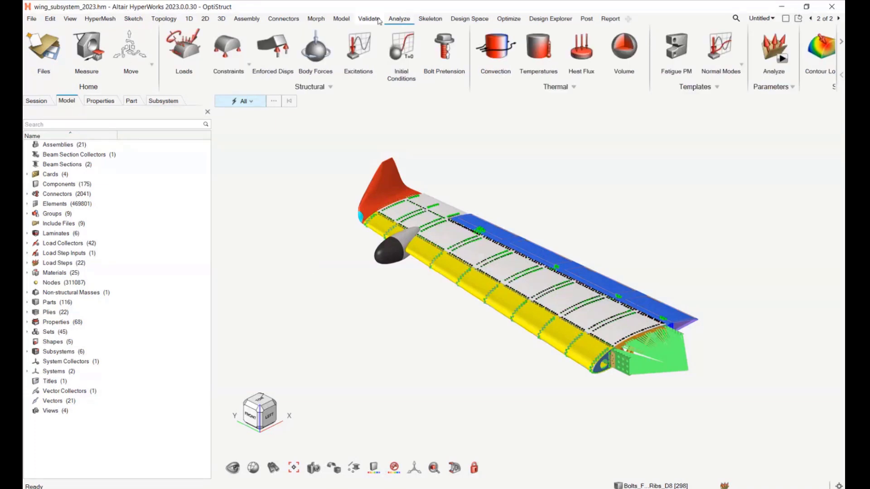
pyautogui.click(379, 21)
pyautogui.click(275, 50)
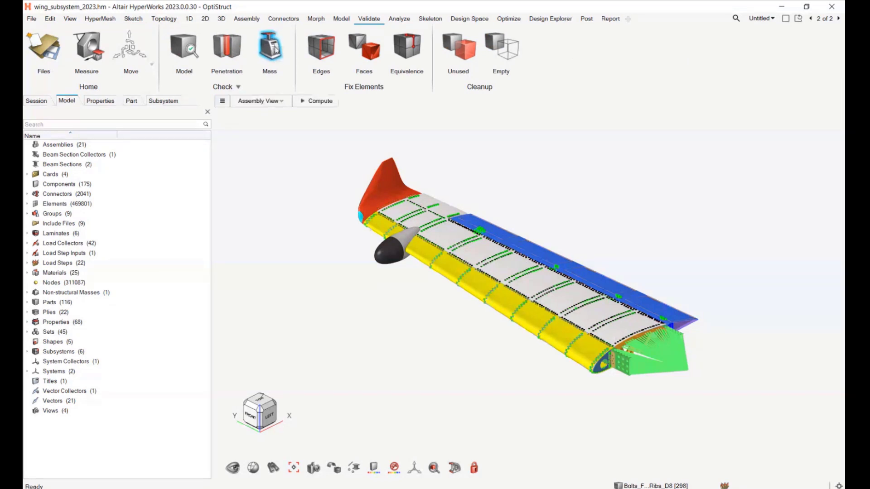
pyautogui.click(318, 101)
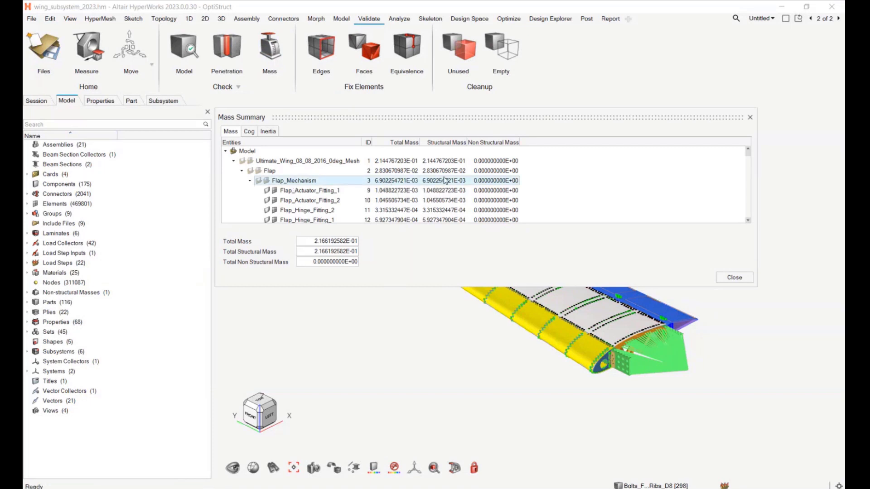
# - Export the mass summary as a comma-delimited CSV file named Summary in the GTA folder
pyautogui.rightClick(624, 177)
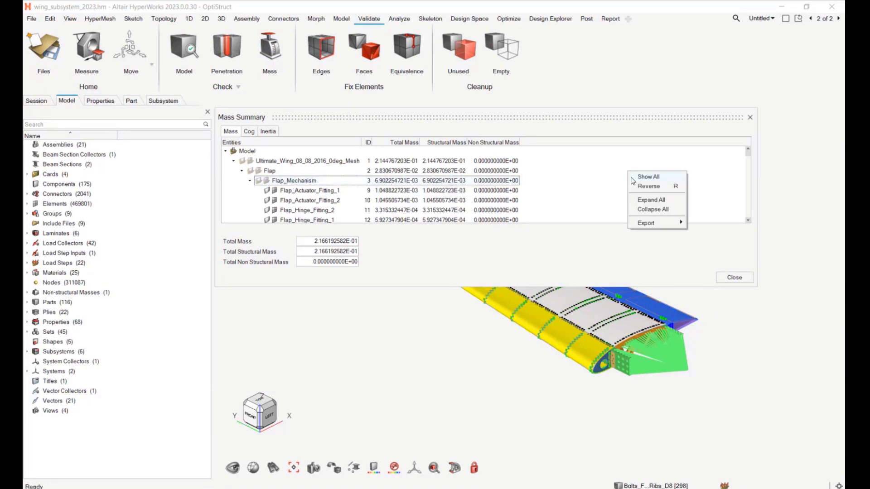
pyautogui.moveTo(650, 224)
pyautogui.click(722, 222)
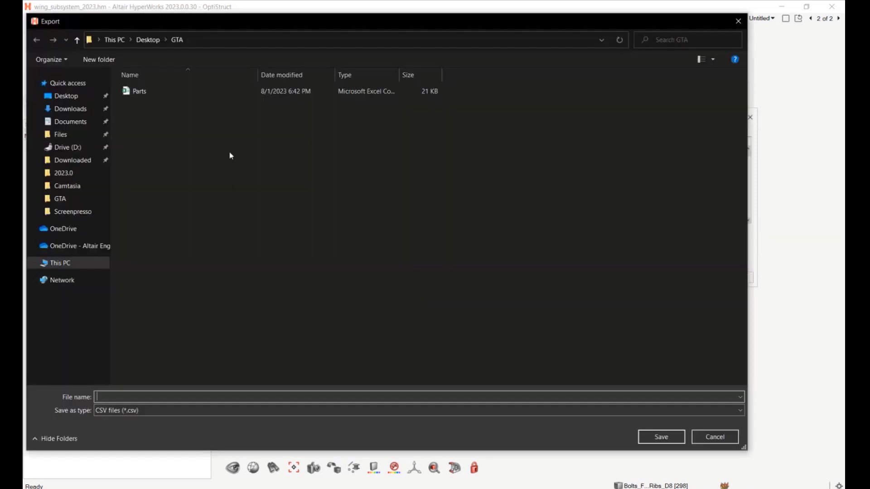
pyautogui.write('Summary')
pyautogui.press('Return')
# - Open the exported Summary file from the GTA folder in Excel
pyautogui.click(312, 488)
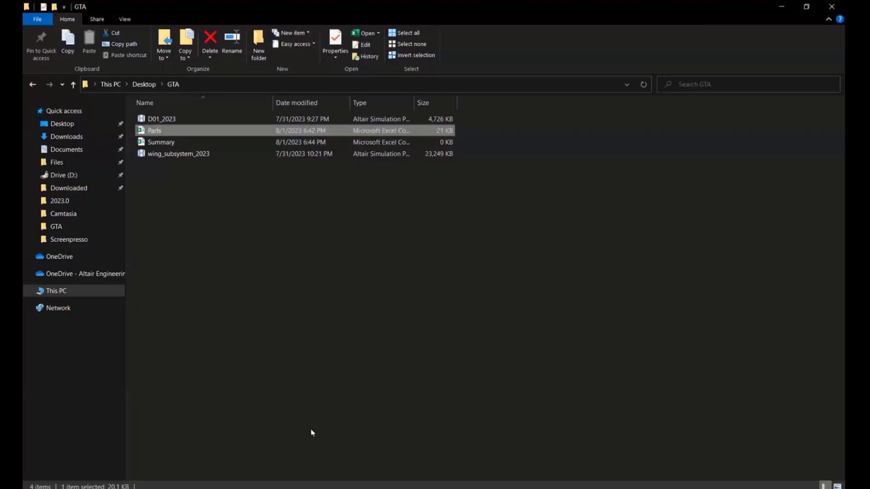
pyautogui.doubleClick(179, 147)
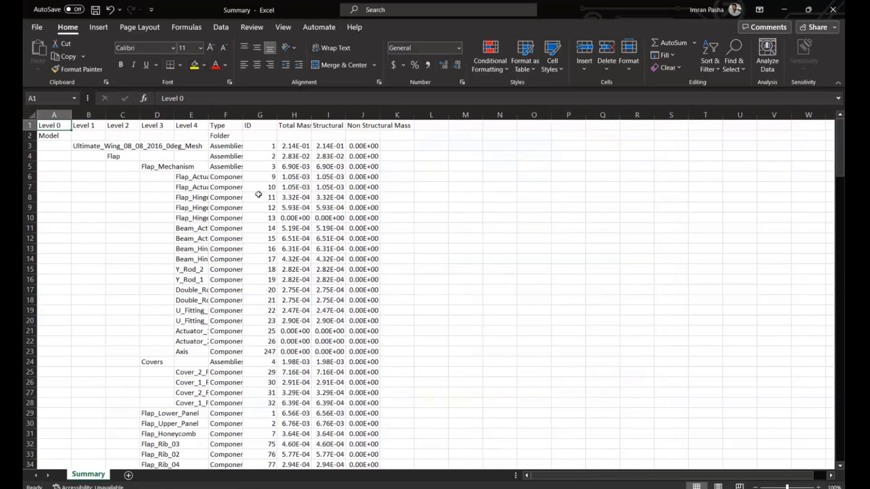
pyautogui.click(180, 166)
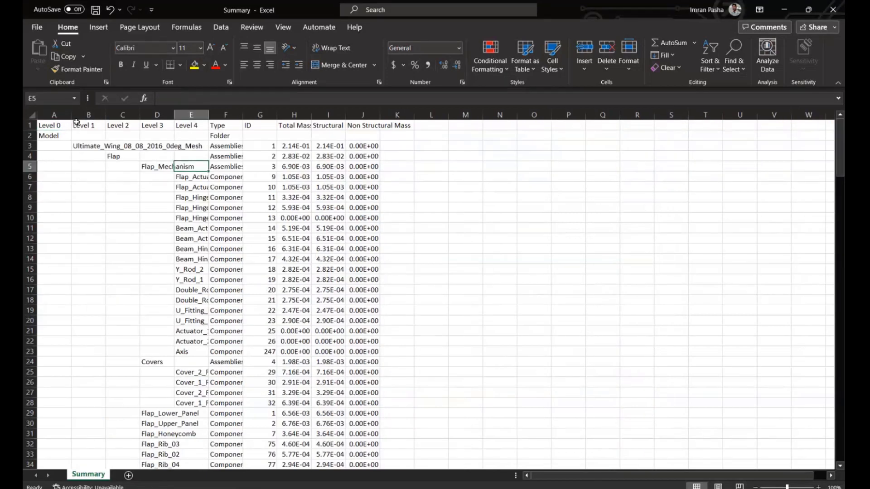
# - Highlight the Flap_Mechanism row in the Summary sheet, return to HyperWorks and close the Mass Summary
pyautogui.click(30, 166)
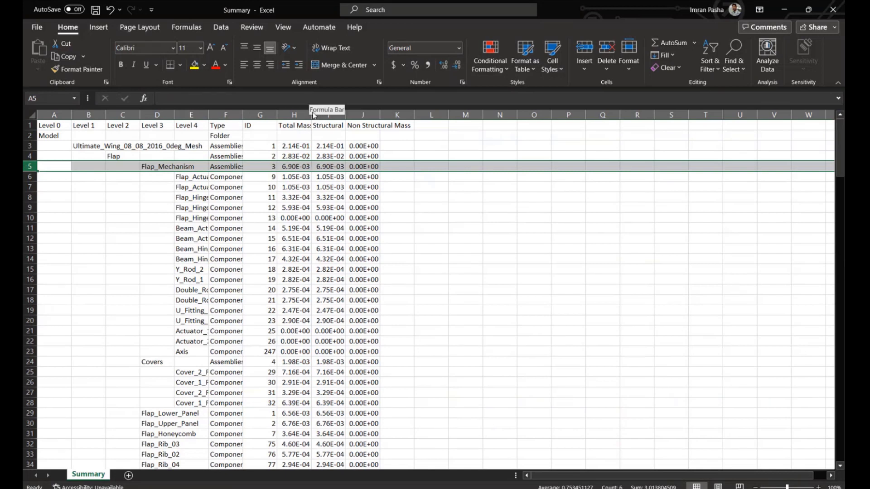
pyautogui.click(783, 9)
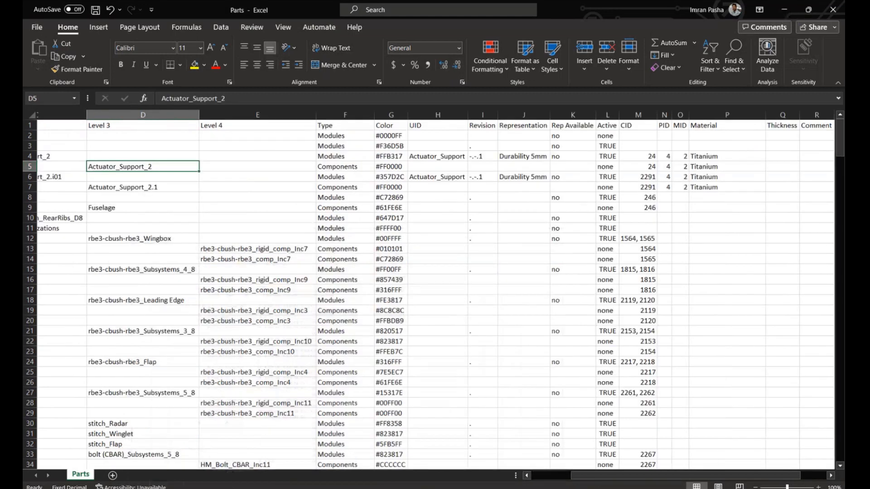
pyautogui.hotkey('alt', 'Tab')
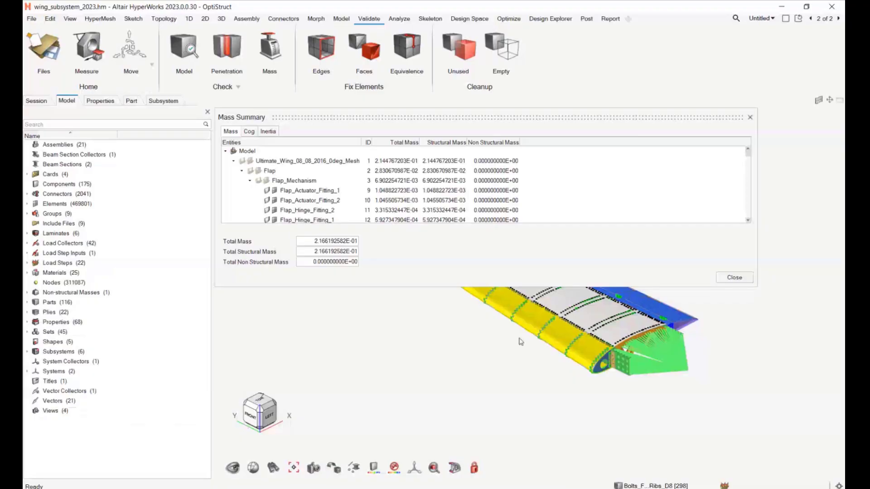
pyautogui.click(734, 277)
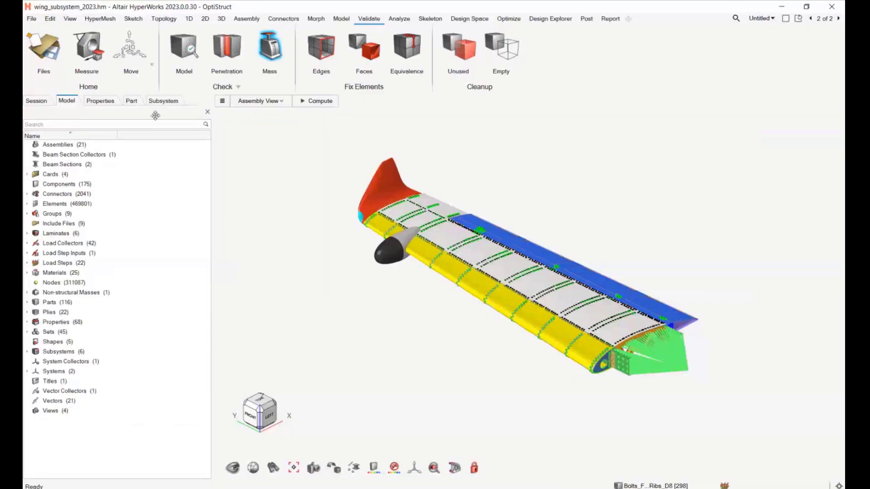
# - Dock the Part browser on the opposite side of the model and open separate Materials and Components browsers from the Model browser
pyautogui.moveTo(131, 101); pyautogui.dragTo(832, 114)
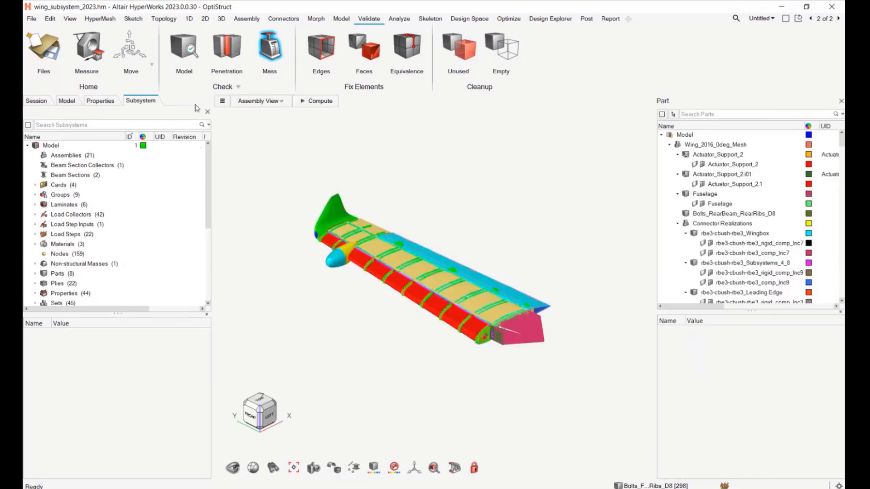
pyautogui.click(61, 101)
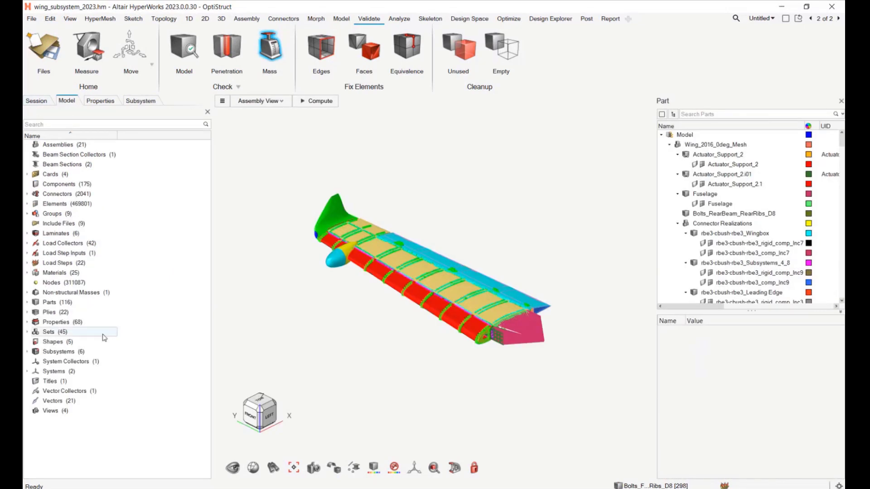
pyautogui.doubleClick(56, 323)
pyautogui.click(69, 101)
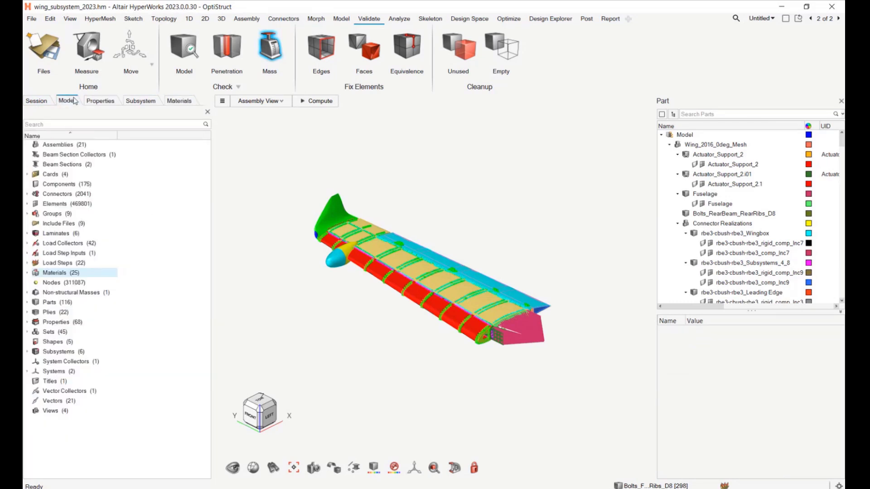
pyautogui.doubleClick(59, 184)
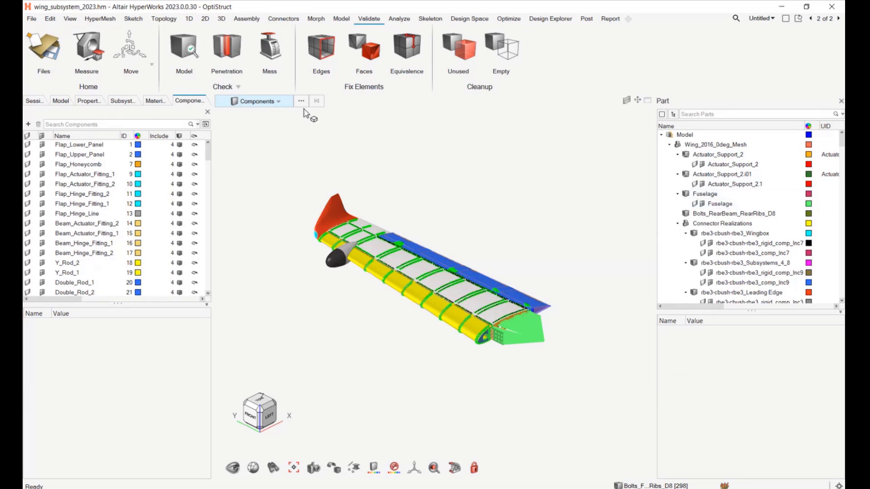
# - Set the entity selector to Parts and pick the Radome part on the wing model to locate it in the Part browser
pyautogui.click(272, 104)
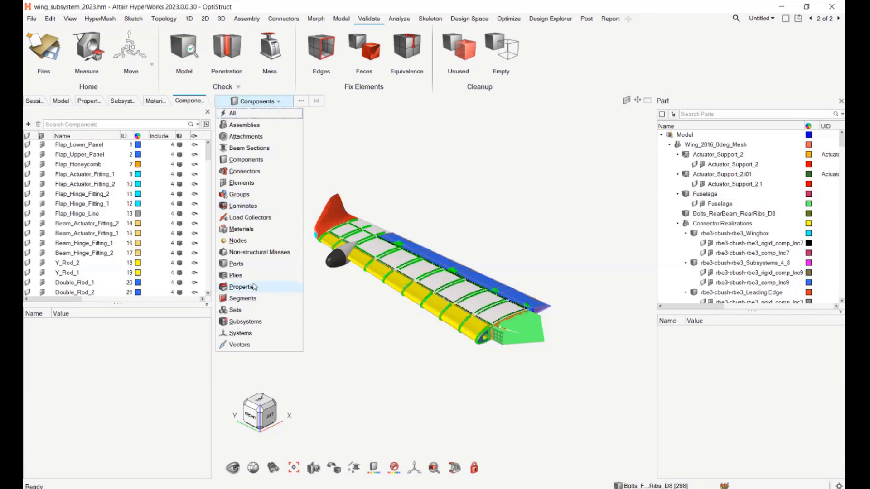
pyautogui.click(238, 264)
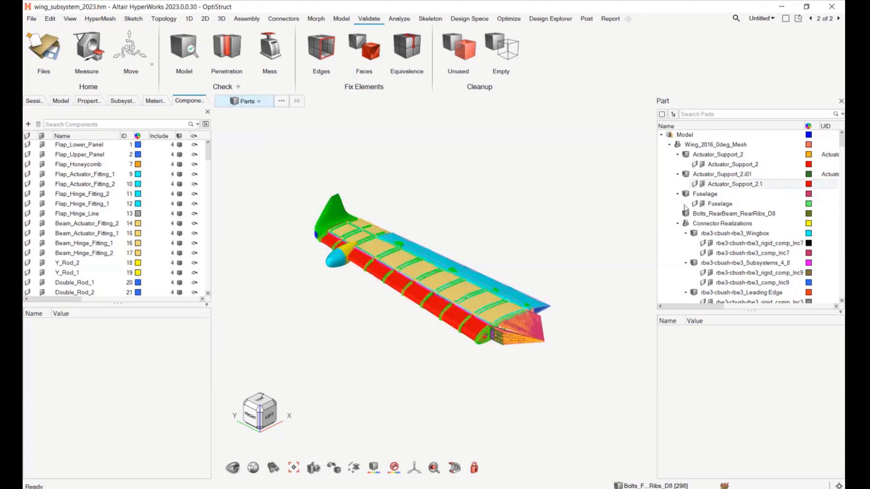
pyautogui.click(337, 263)
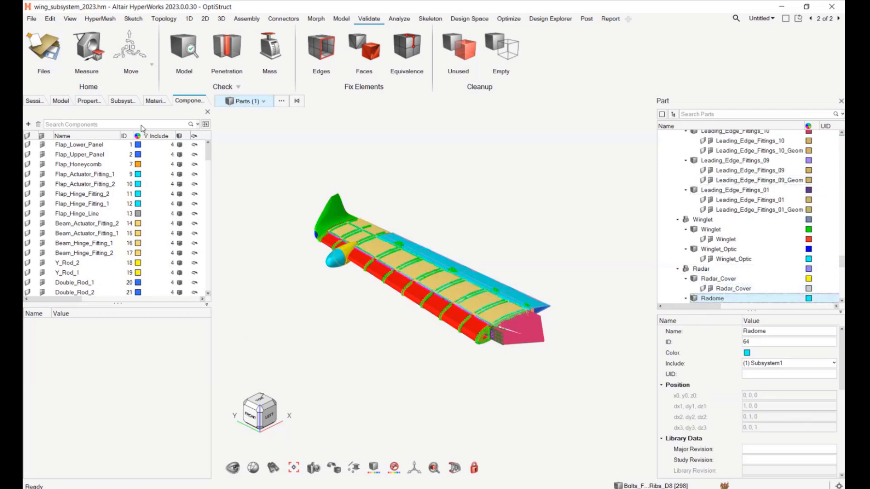
# - Bring up the Materials browser to view the wing model coloured by material
pyautogui.click(154, 101)
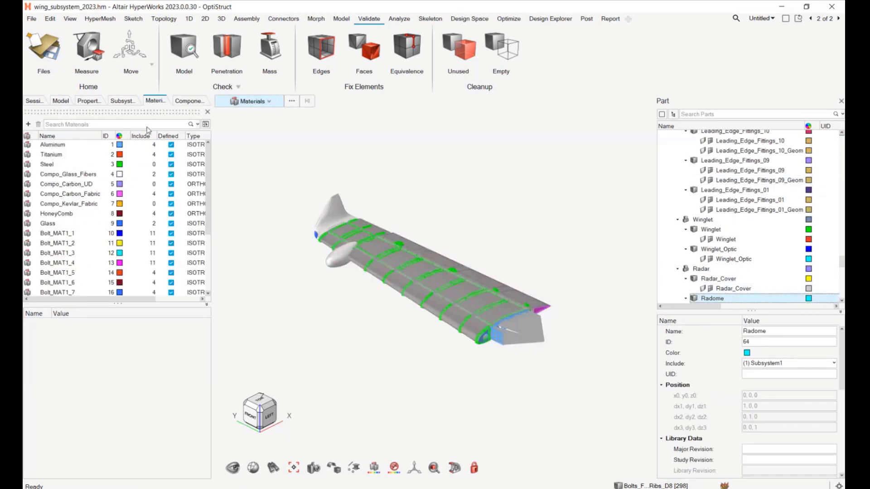
pyautogui.click(57, 194)
pyautogui.click(265, 192)
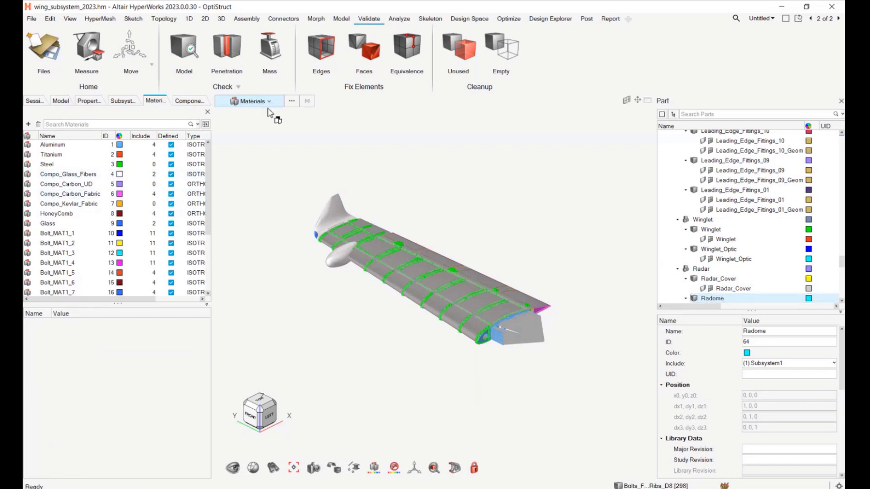
# - Switch the entity selector to Parts, pick the Winglet and Radome parts on the model, and clear the selection
pyautogui.click(268, 102)
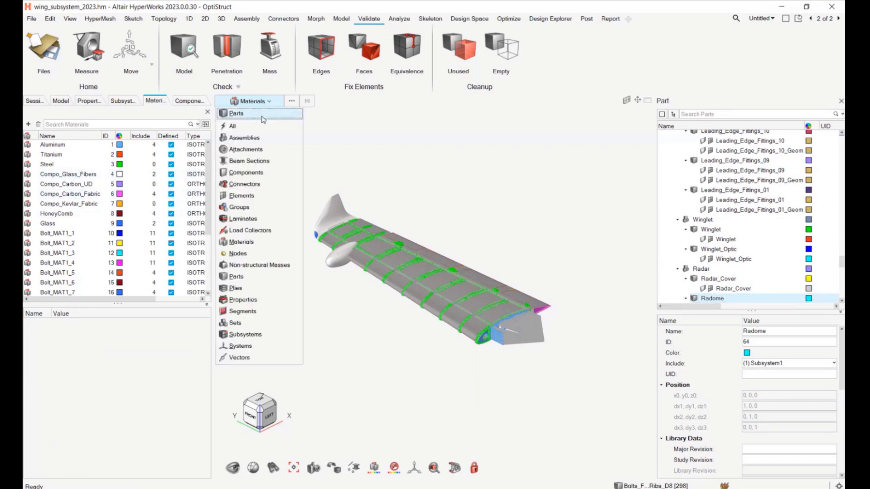
pyautogui.click(257, 114)
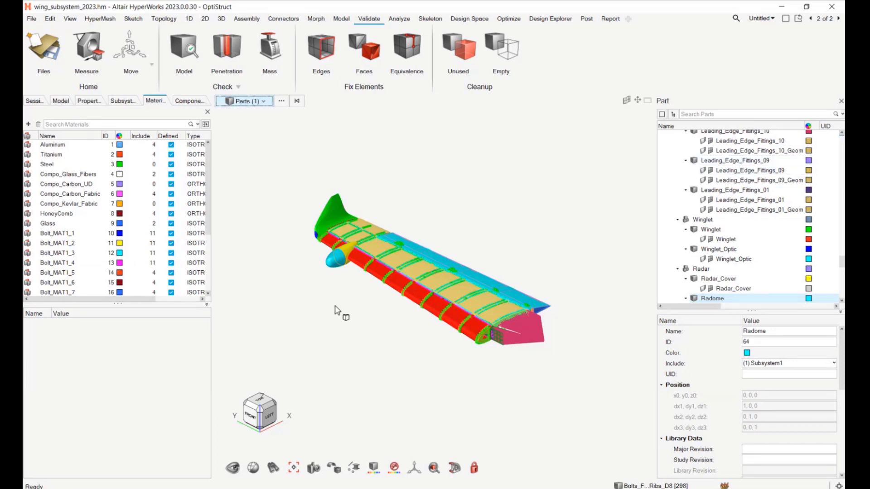
pyautogui.moveTo(311, 234); pyautogui.dragTo(347, 201, button='right')
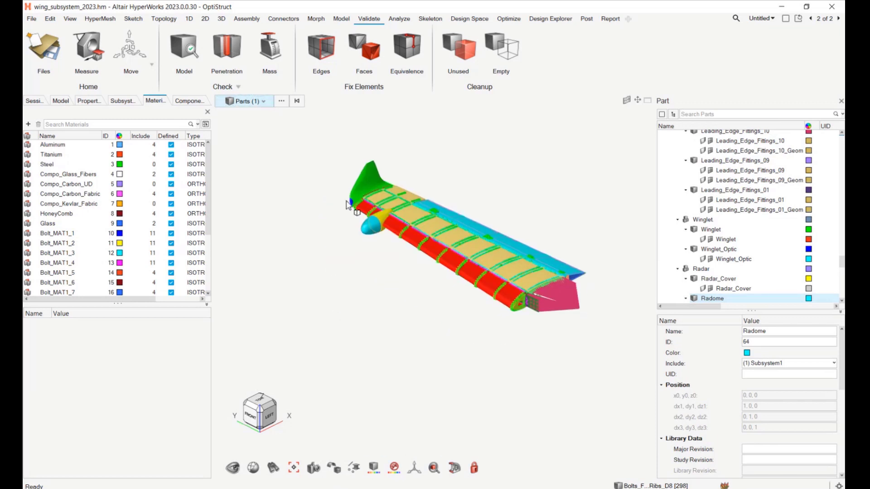
pyautogui.click(365, 177)
pyautogui.click(369, 220)
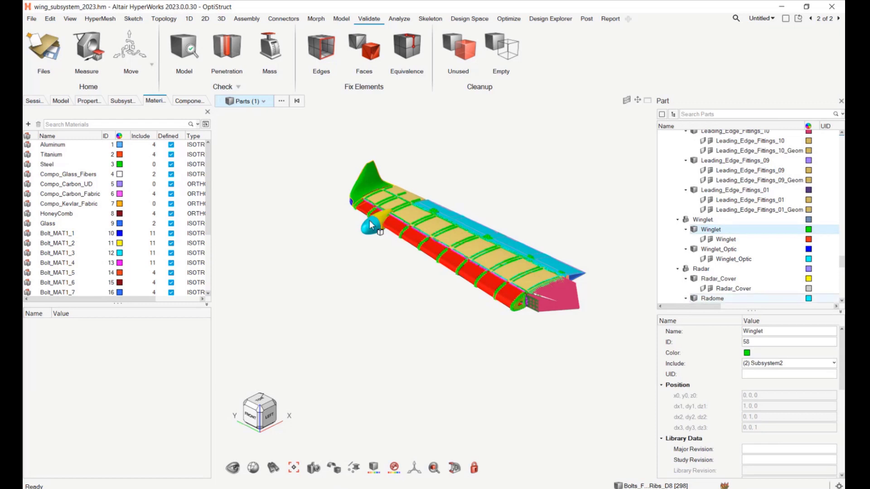
pyautogui.click(300, 148)
# - Switch the entity selector to Materials, pick the radar pod and flap-end materials on the model, and clear the selection
pyautogui.click(256, 102)
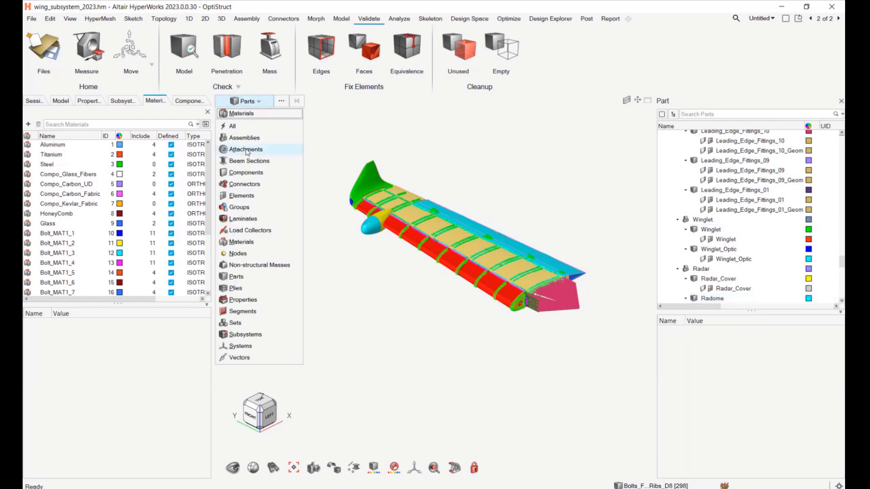
pyautogui.click(249, 138)
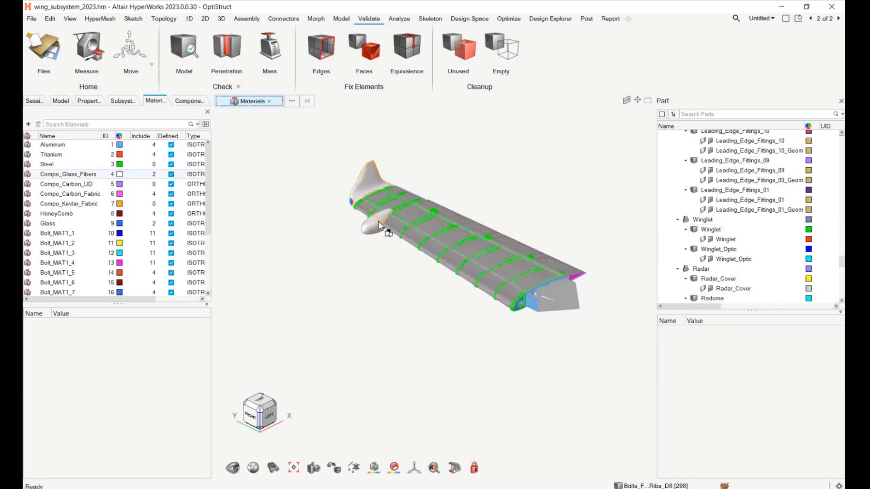
pyautogui.click(378, 222)
pyautogui.click(575, 276)
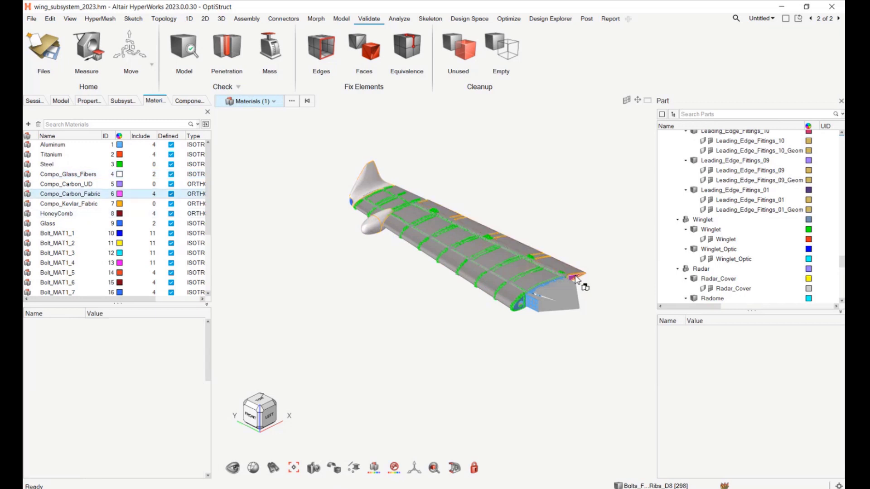
pyautogui.click(367, 328)
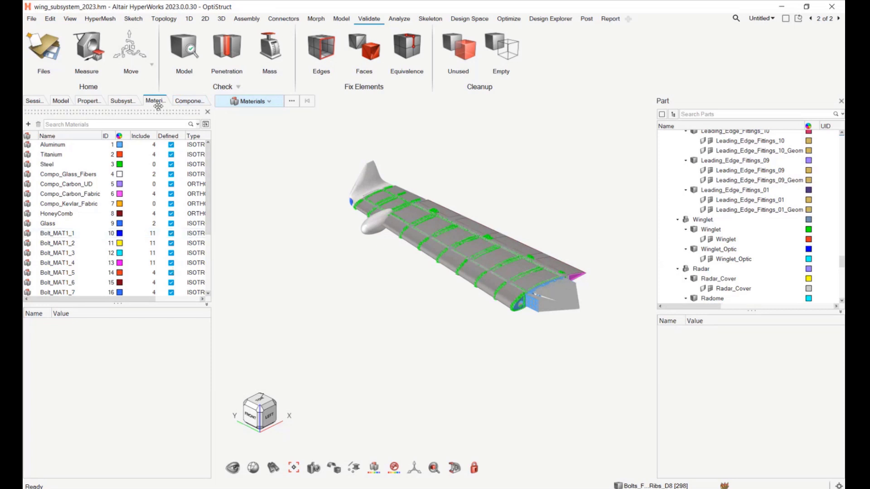
# - Set the entity selector to Properties, pick the radome's property to inspect its PSHELL card, and reset the selection
pyautogui.click(260, 103)
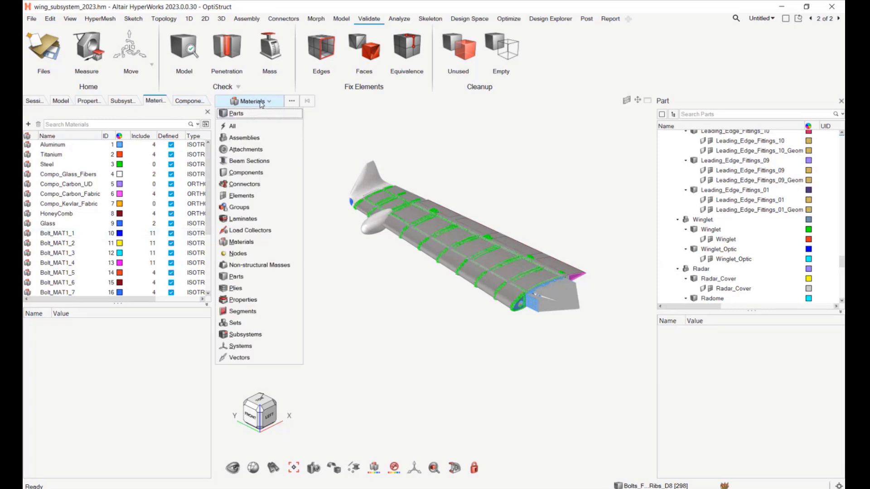
pyautogui.click(244, 300)
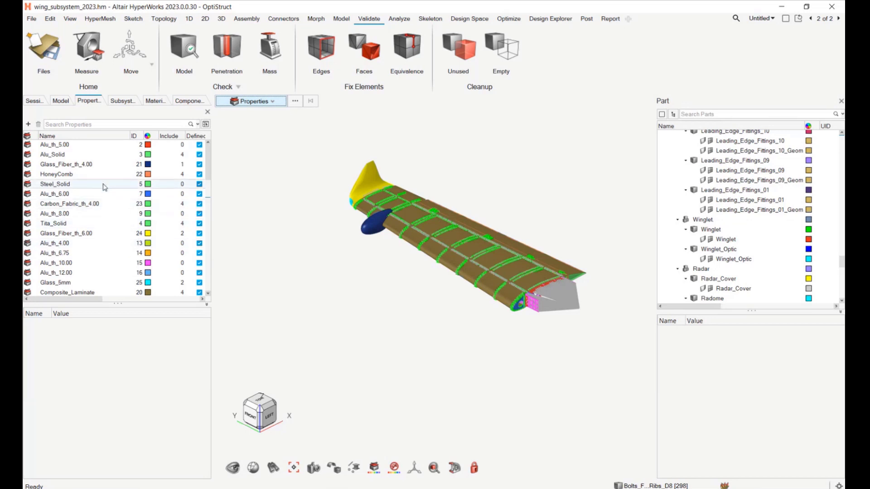
pyautogui.click(366, 232)
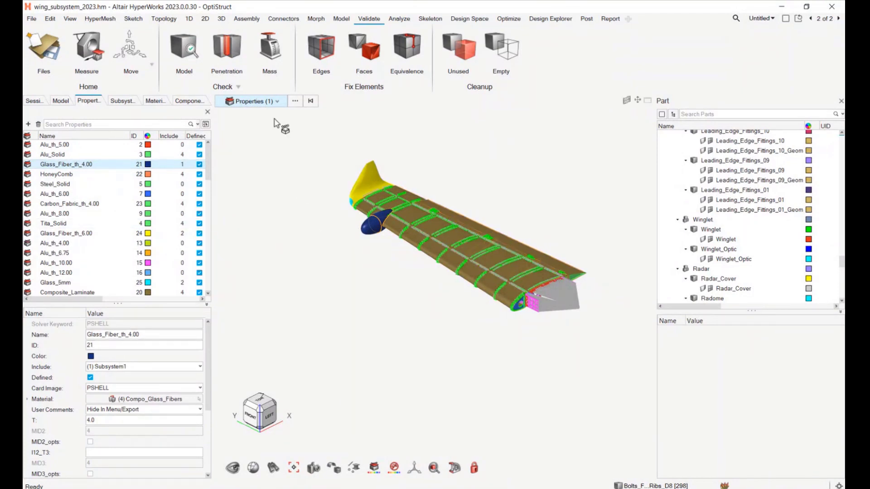
pyautogui.click(311, 102)
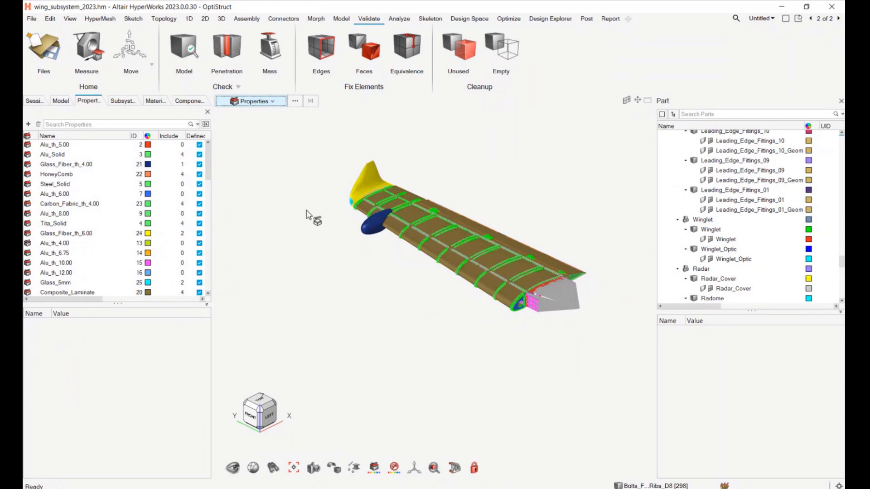
# - Set the entity selector to Components and pick the Radome component to inspect its assigned property and material
pyautogui.click(266, 102)
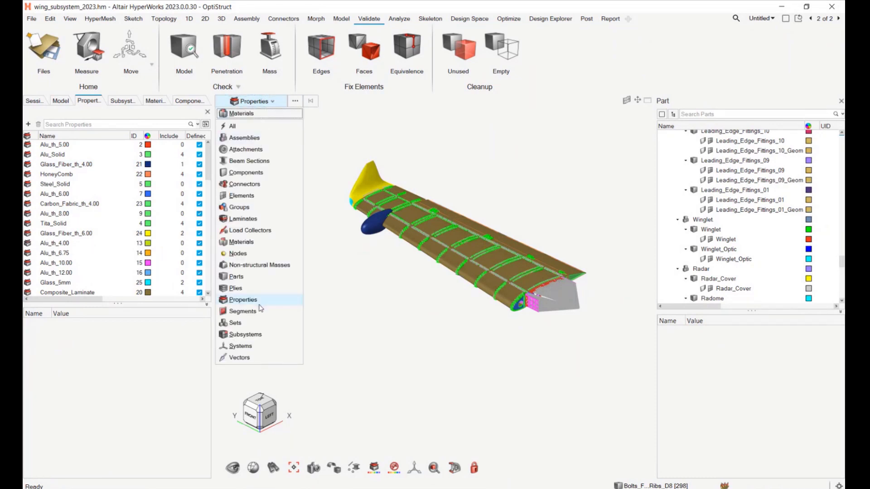
pyautogui.click(260, 179)
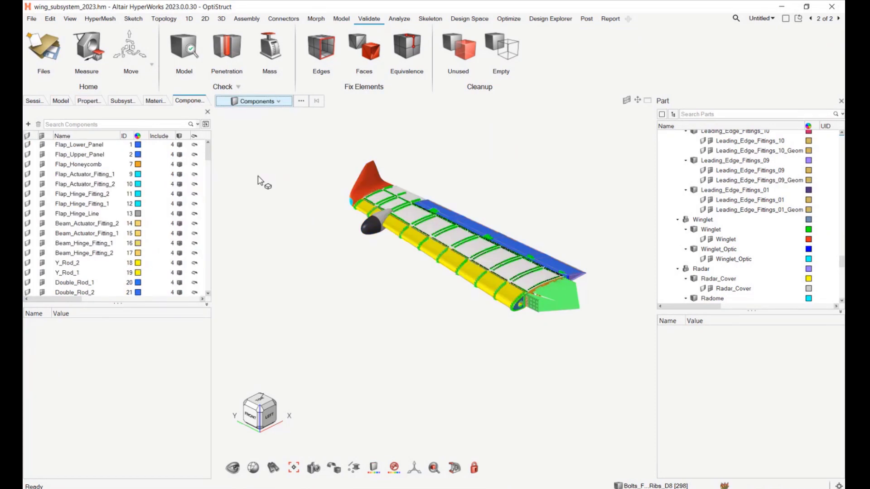
pyautogui.moveTo(380, 267); pyautogui.dragTo(346, 261, button='middle')
pyautogui.scroll(5, 326, 253)
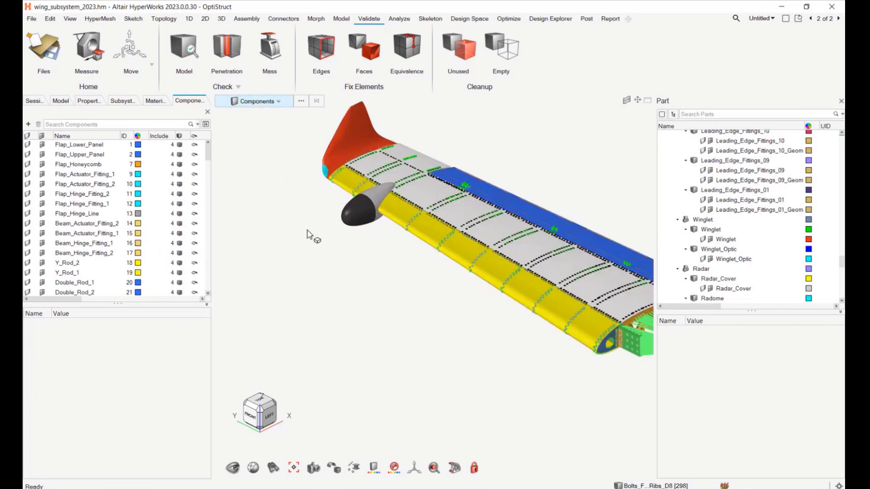
pyautogui.click(364, 270)
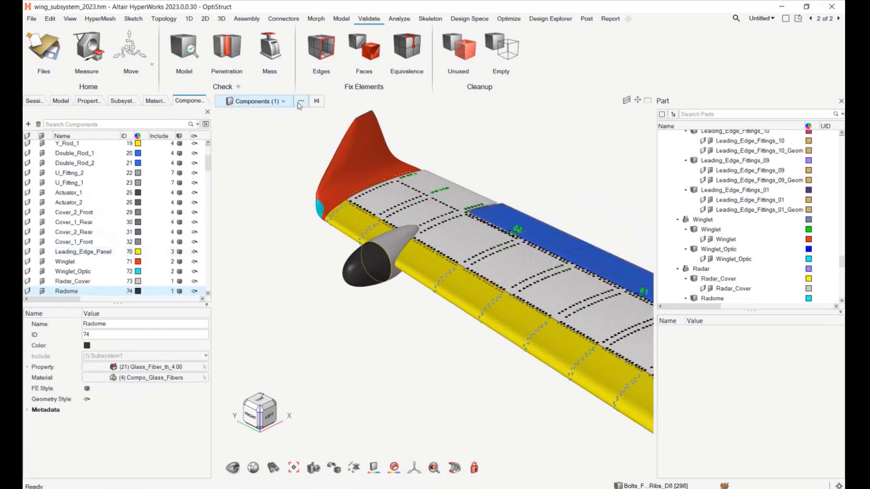
# - Switch the selector from the Radome component to Properties to inspect its Glass_Fiber_th_4.00 card
pyautogui.click(281, 101)
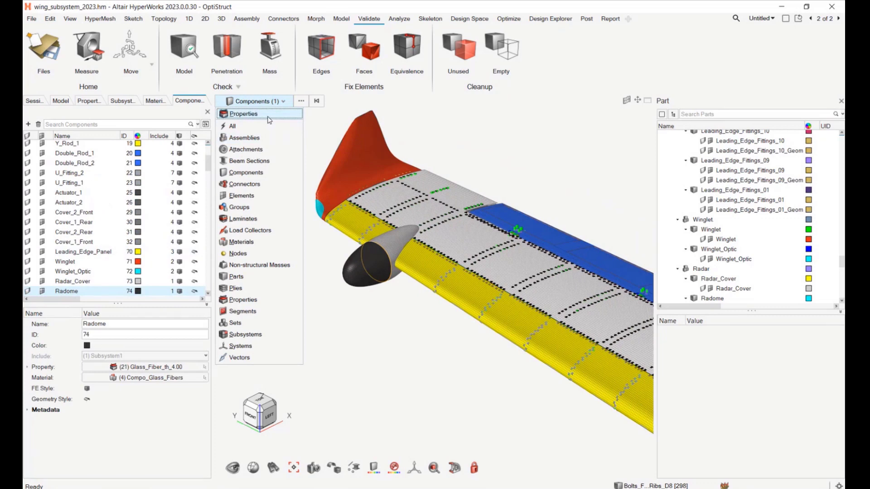
pyautogui.click(268, 115)
pyautogui.moveTo(45, 299)
pyautogui.mouseDown()
pyautogui.moveTo(147, 299)
pyautogui.moveTo(47, 291)
pyautogui.mouseUp()
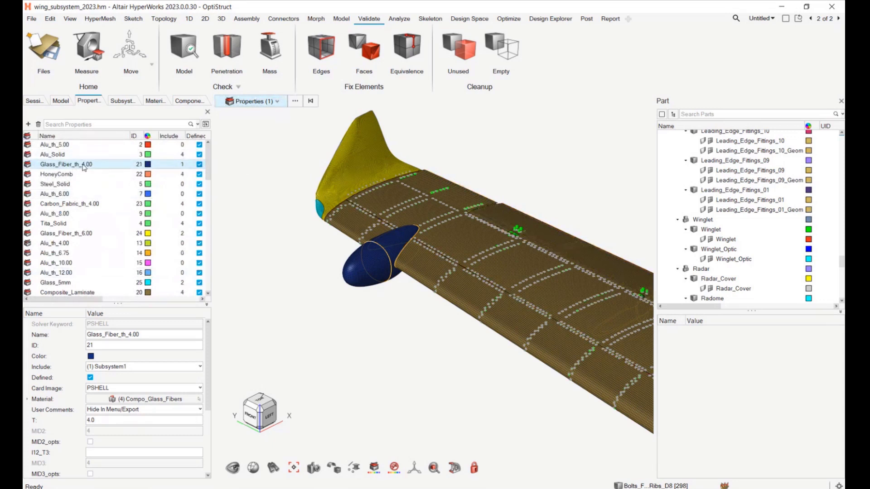
# - Change the entity selector to Materials and on to Parts, and pick the Radome part on the model
pyautogui.click(278, 102)
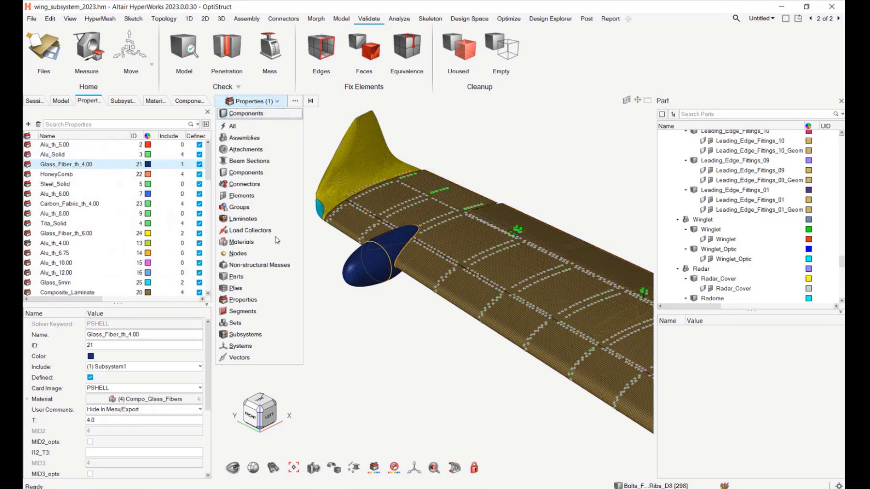
pyautogui.click(260, 243)
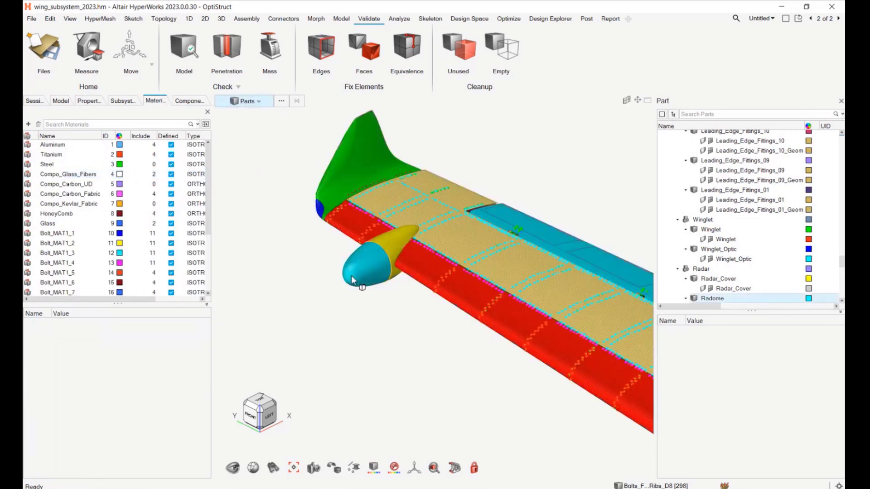
pyautogui.click(351, 275)
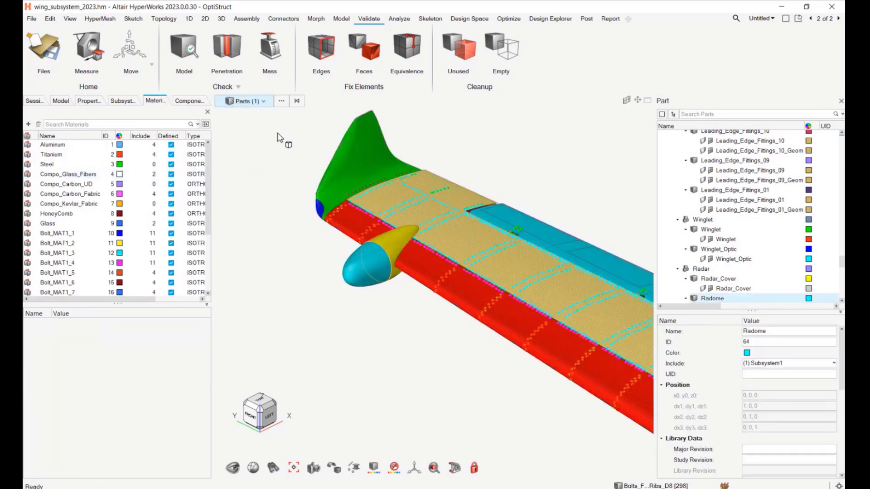
# - Set the entity selector to Subsystems, inspect the Radar subsystem's data, and clear the selection
pyautogui.click(247, 101)
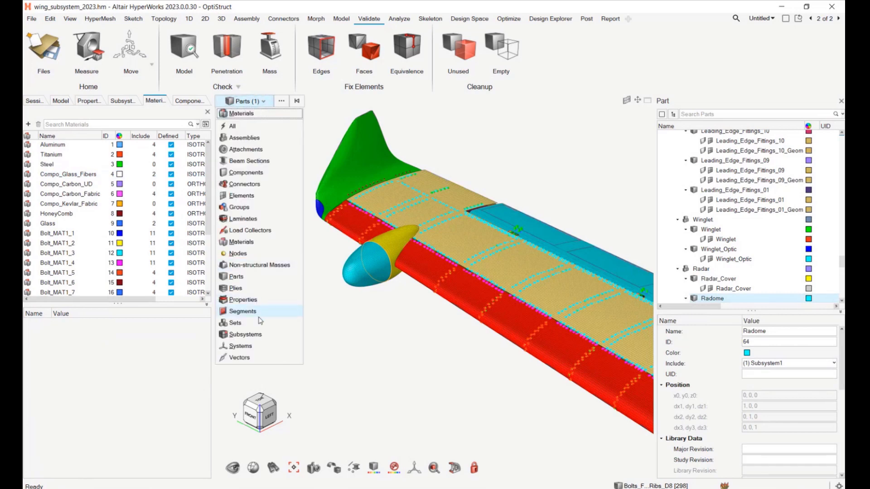
pyautogui.click(261, 336)
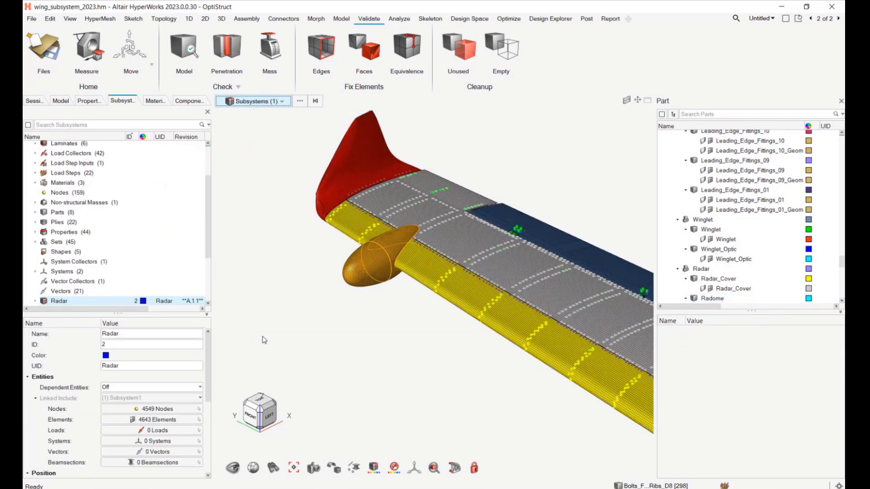
pyautogui.scroll(-3, 208, 231)
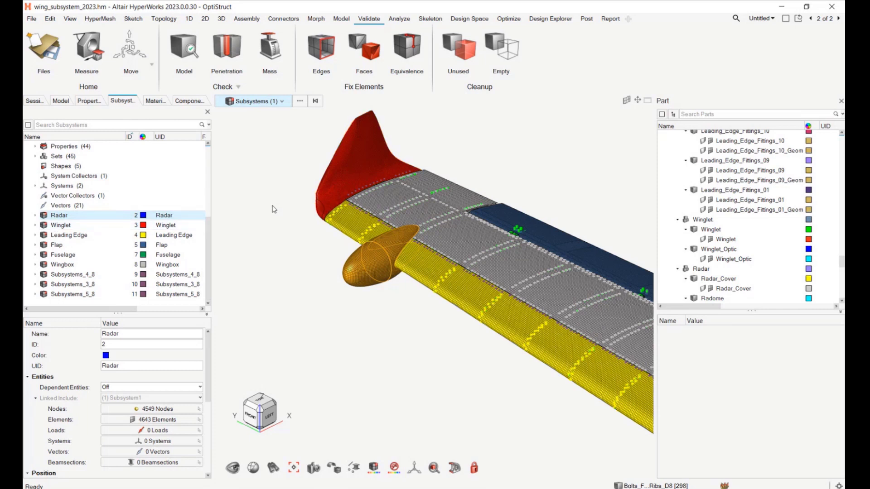
pyautogui.click(261, 171)
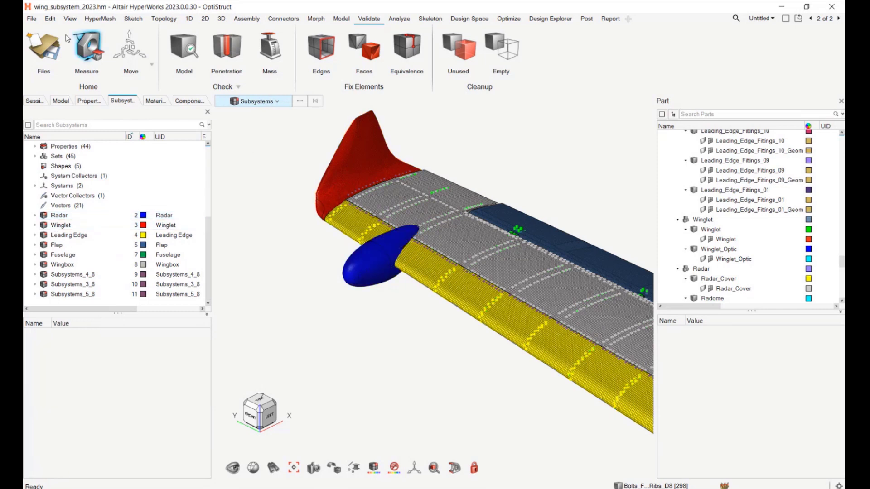
# - Review the HyperMesh Browsers preference "Sync idle selector and active browser" and leave the preferences without changes
pyautogui.click(31, 18)
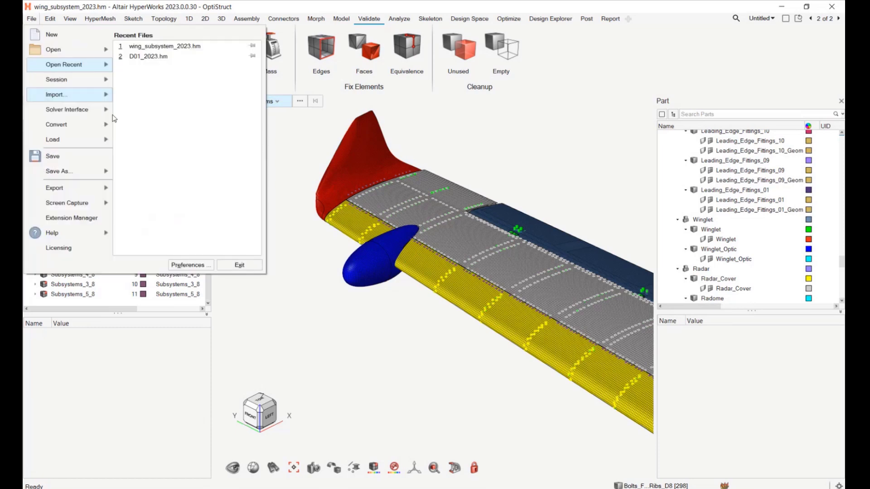
pyautogui.click(187, 265)
pyautogui.click(293, 222)
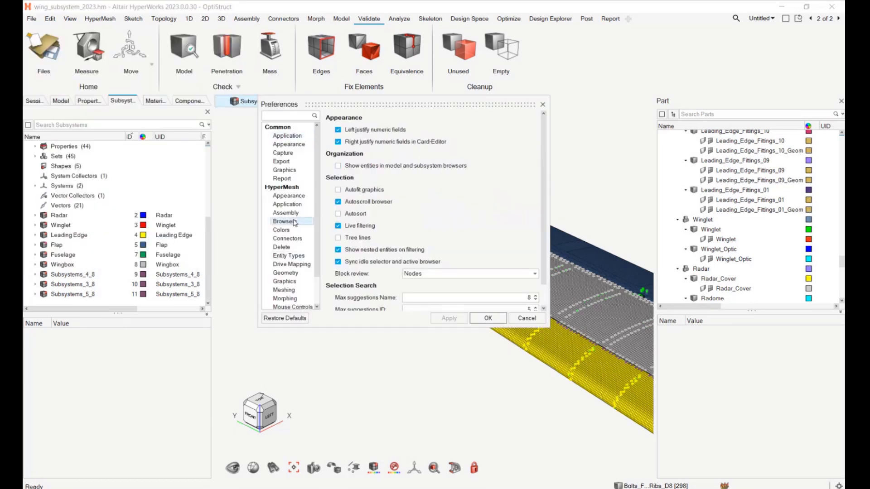
pyautogui.moveTo(380, 266)
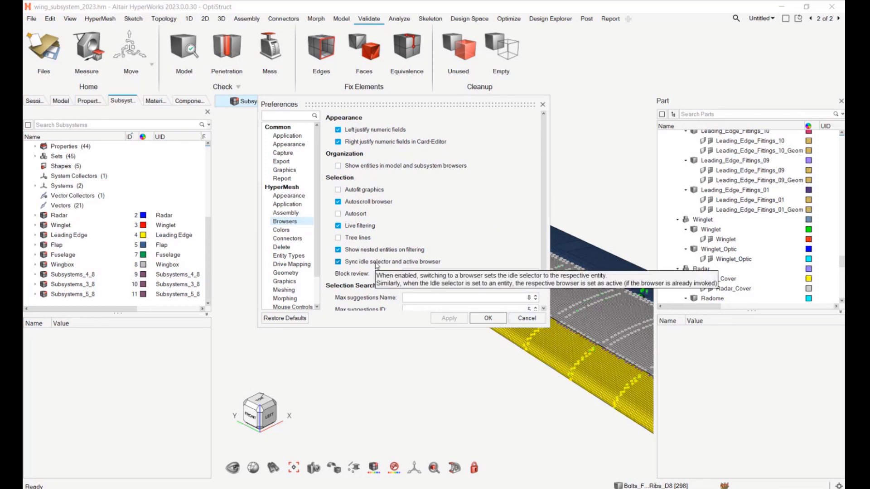
pyautogui.click(527, 319)
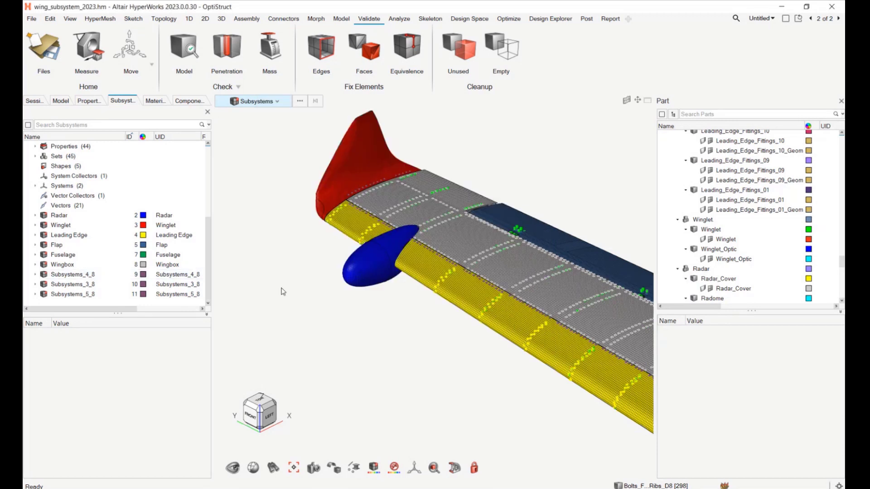
# - Open the Load Steps browser from the Model browser and select LC106_Lateral_Air_Burst_0deg_Hot to show its subcase definition
pyautogui.click(61, 101)
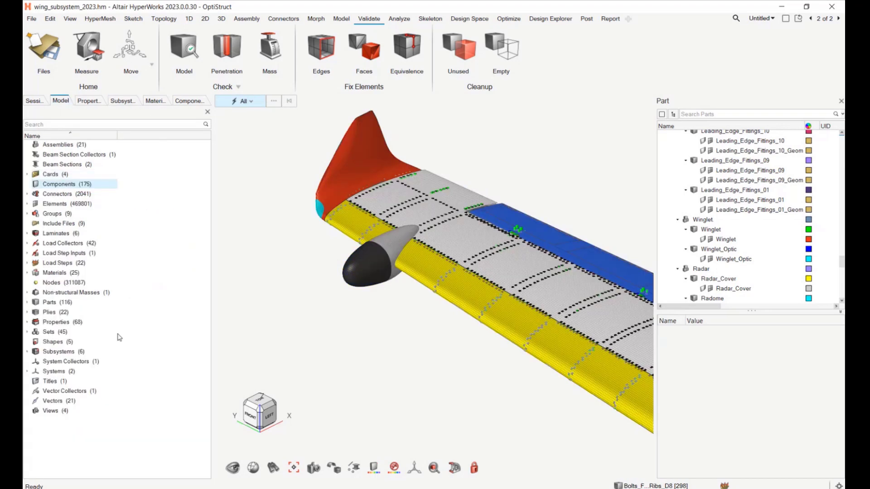
pyautogui.doubleClick(68, 263)
pyautogui.click(91, 194)
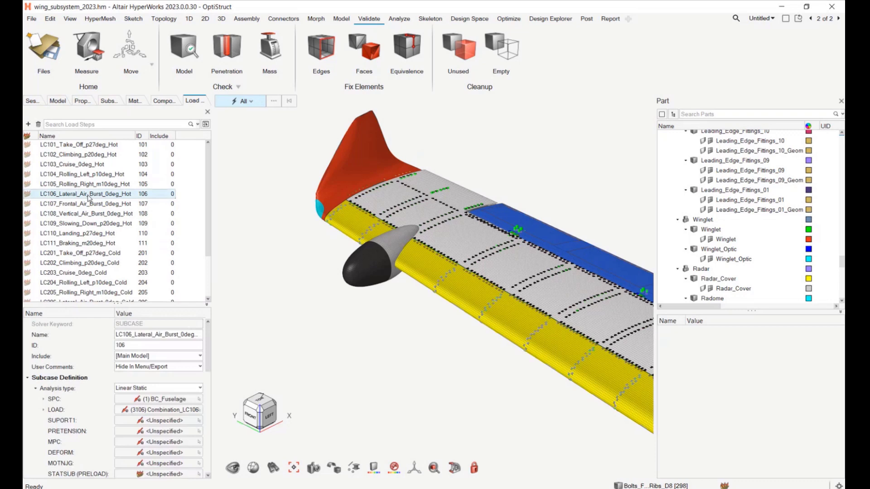
# - Browse the load collector list for the LC106 subcase's SPC reference, highlight Combination_LC105, and cancel the selection
pyautogui.click(177, 410)
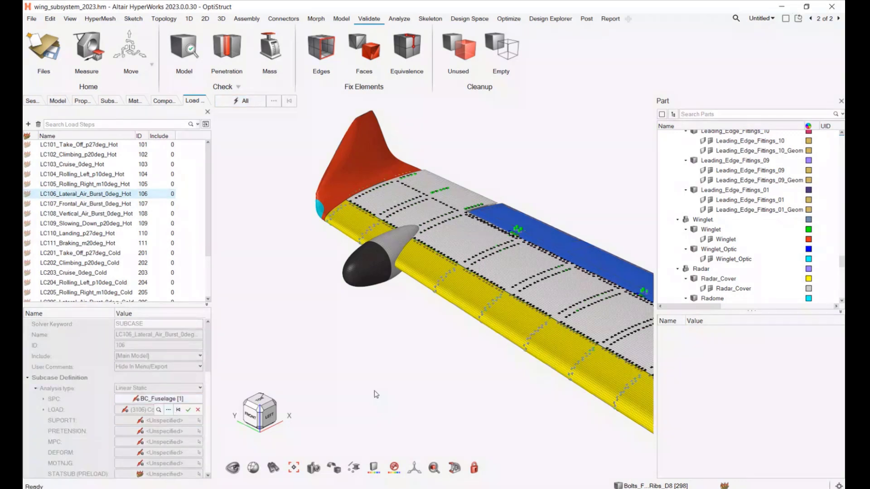
pyautogui.moveTo(341, 336); pyautogui.dragTo(370, 279)
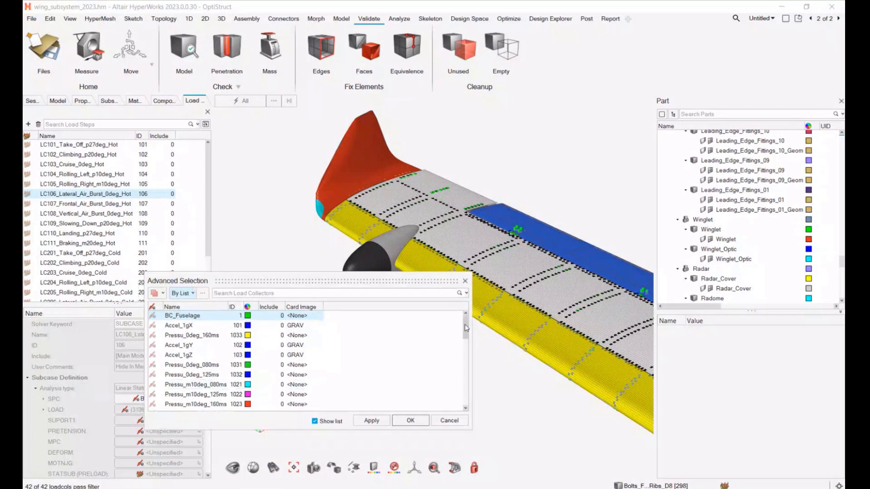
pyautogui.moveTo(466, 328); pyautogui.dragTo(465, 379)
pyautogui.click(191, 349)
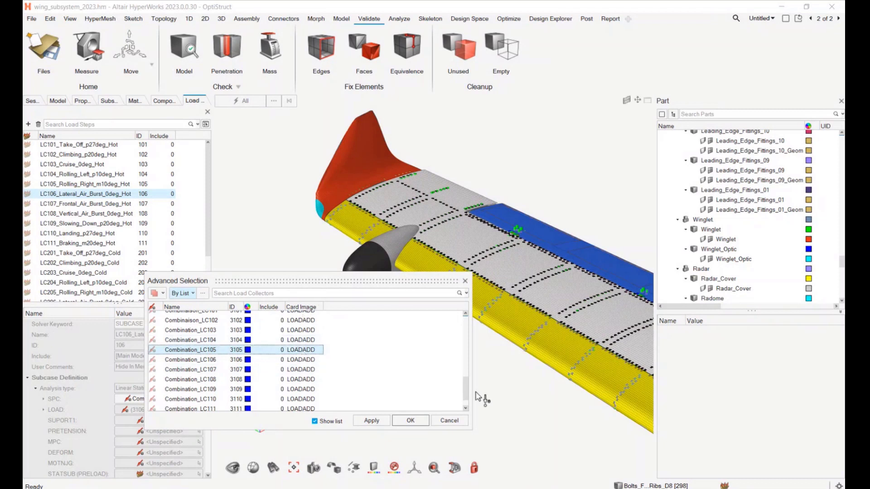
pyautogui.moveTo(467, 396)
pyautogui.mouseDown()
pyautogui.moveTo(468, 404)
pyautogui.moveTo(468, 388)
pyautogui.mouseUp()
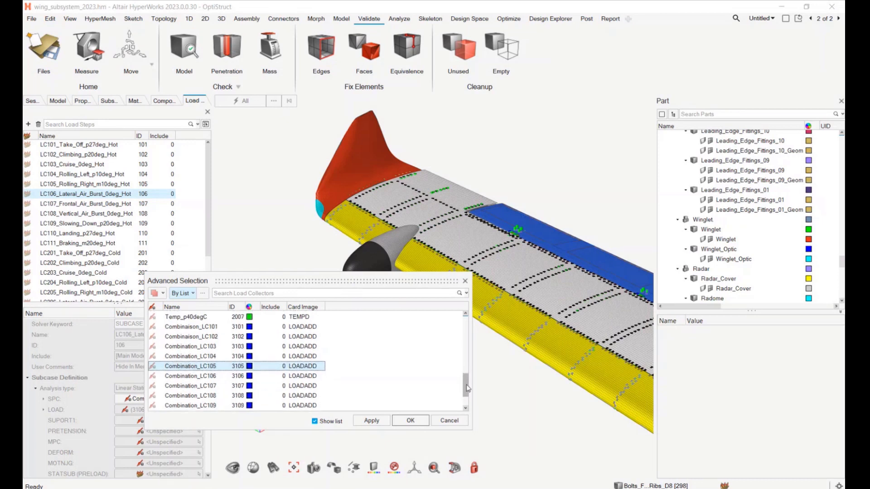
pyautogui.click(451, 421)
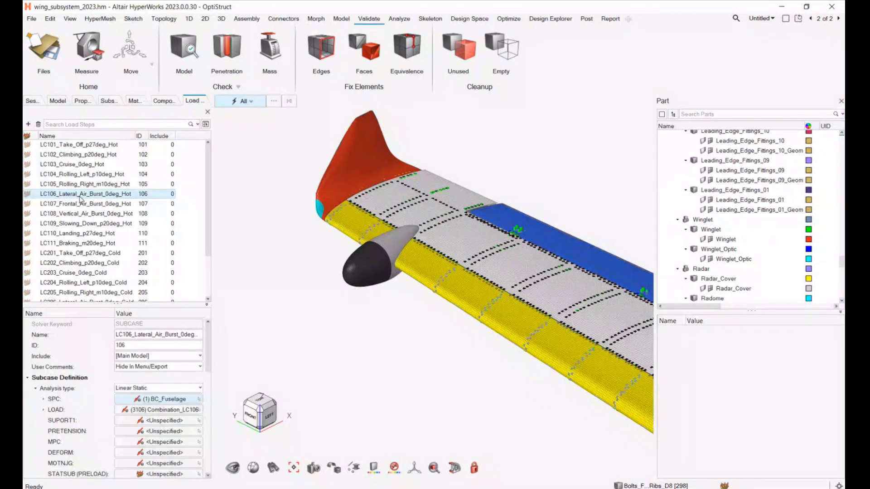
# - Rename load steps LC102 through LC106 by ID with the format [Name]_Low to append a _Low suffix
pyautogui.click(80, 198)
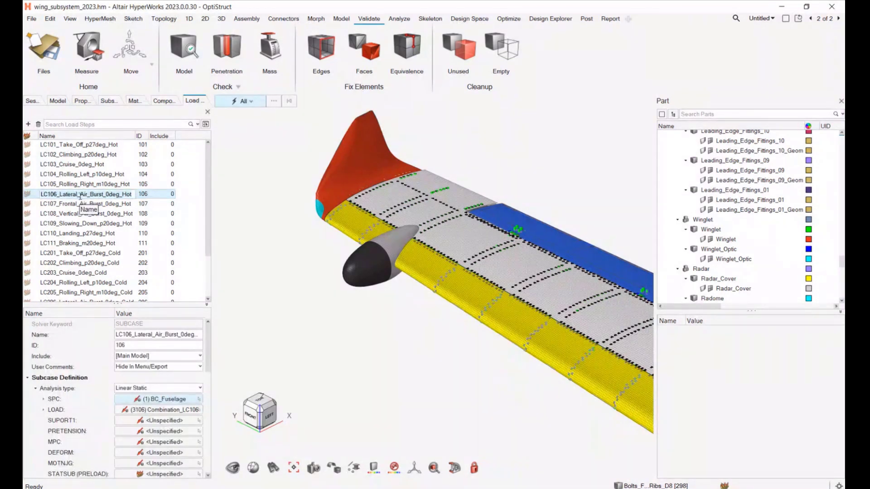
pyautogui.click(75, 154)
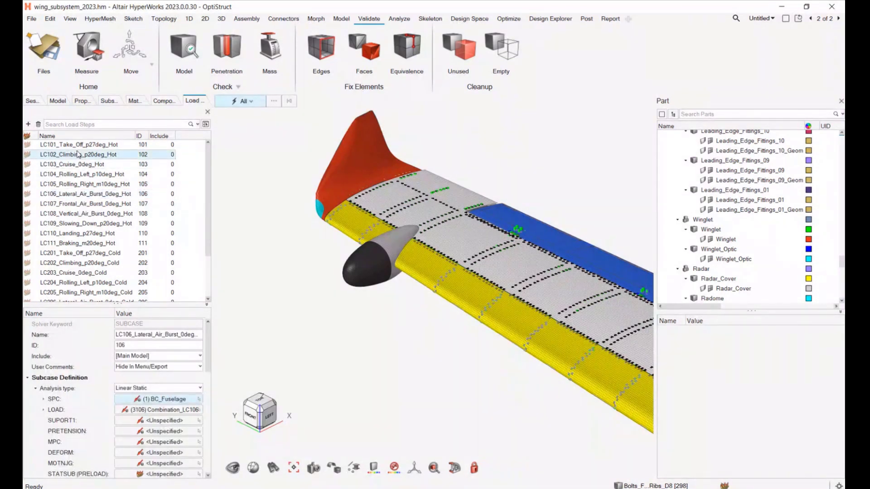
pyautogui.keyDown('shift'); pyautogui.click(83, 194); pyautogui.keyUp('shift')
pyautogui.rightClick(80, 191)
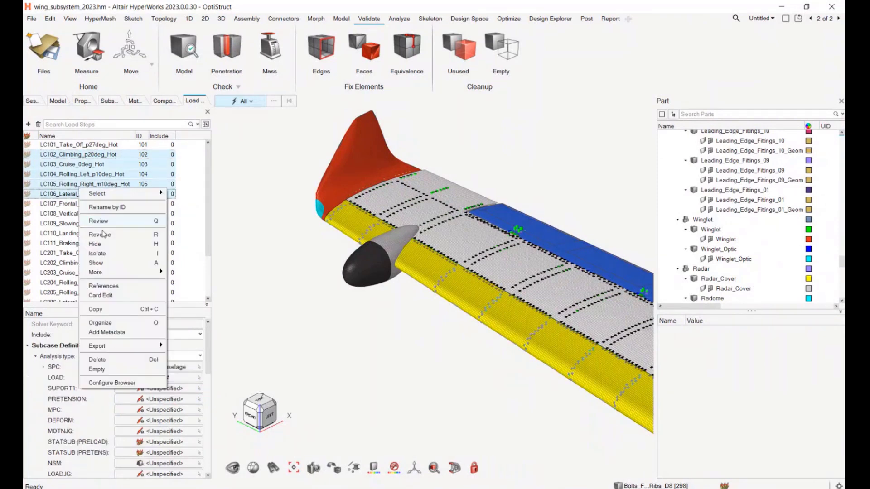
pyautogui.click(116, 206)
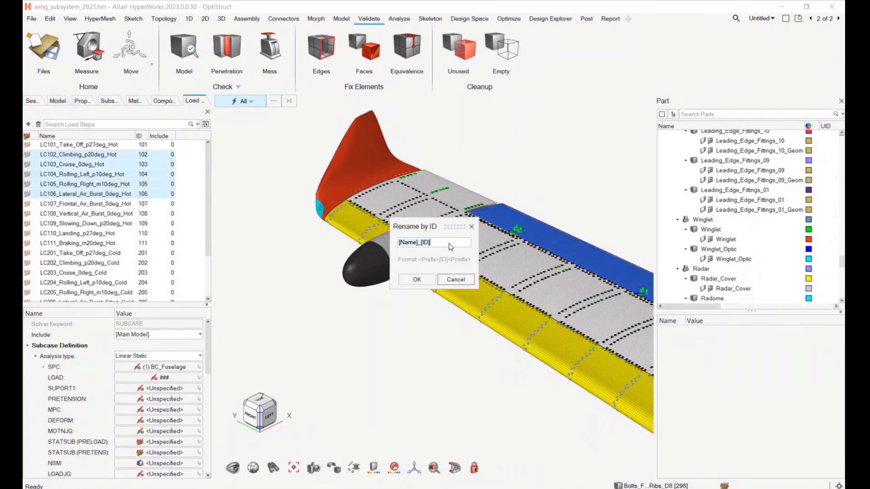
pyautogui.click(451, 245)
pyautogui.press('BackSpace')
pyautogui.press('BackSpace')
pyautogui.press('BackSpace')
pyautogui.write('Low')
pyautogui.click(429, 278)
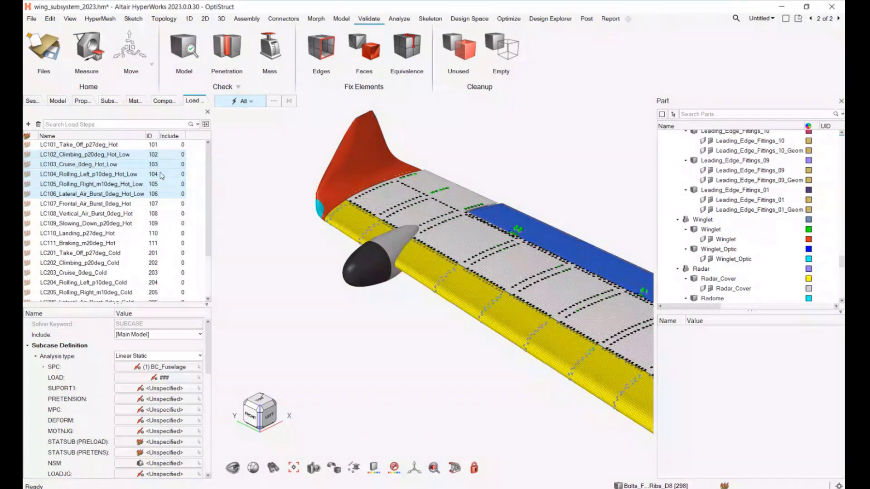
# - Rename load steps LC107, LC108 and LC109 by ID with the format SC_[Name] to add the SC_ prefix
pyautogui.click(126, 224)
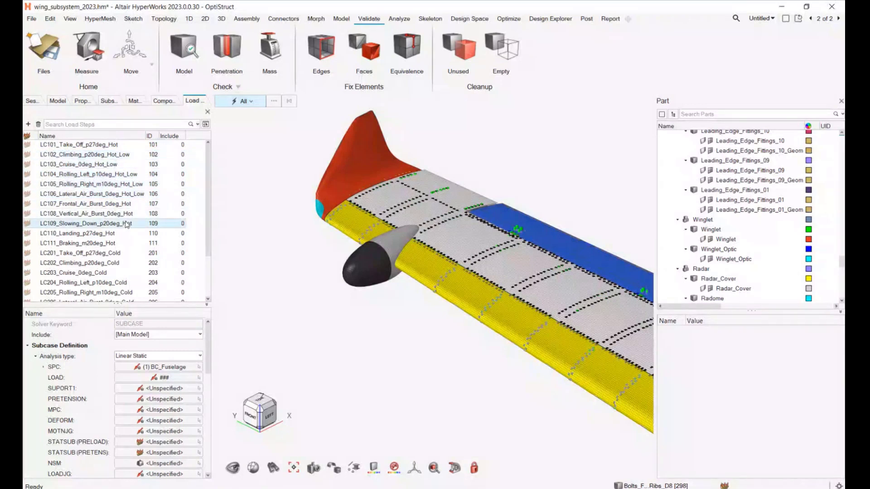
pyautogui.keyDown('ctrl'); pyautogui.click(123, 204); pyautogui.keyUp('ctrl')
pyautogui.rightClick(121, 205)
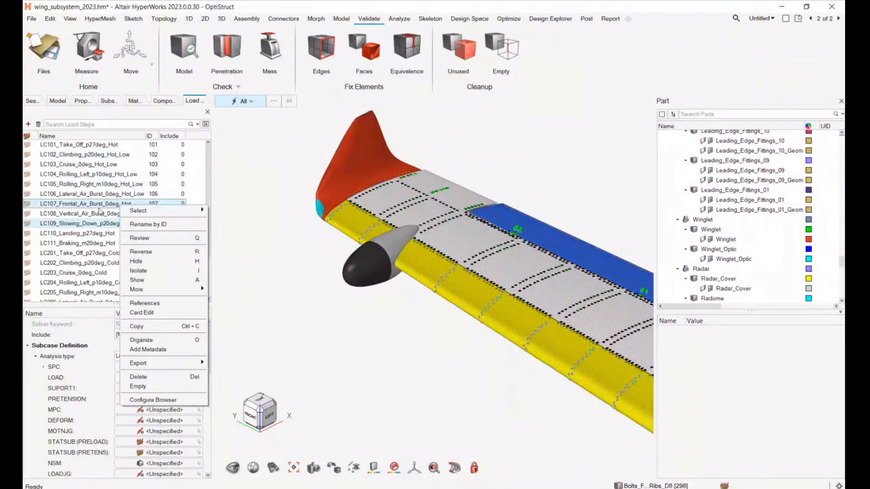
pyautogui.click(97, 217)
pyautogui.rightClick(97, 217)
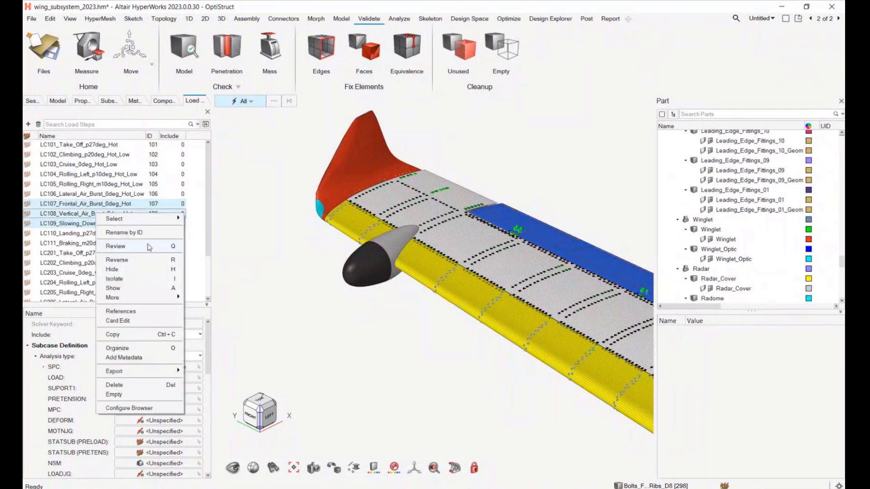
pyautogui.click(129, 233)
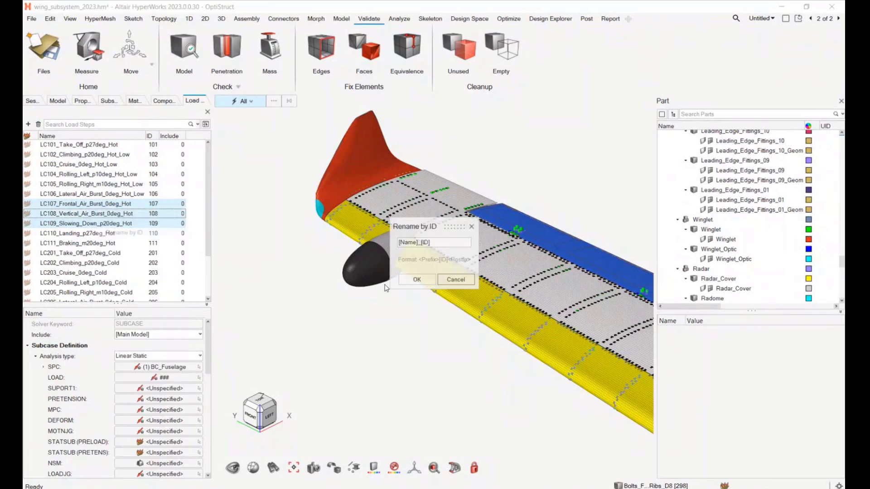
pyautogui.click(441, 247)
pyautogui.press('BackSpace')
pyautogui.press('BackSpace')
pyautogui.press('BackSpace')
pyautogui.press('BackSpace')
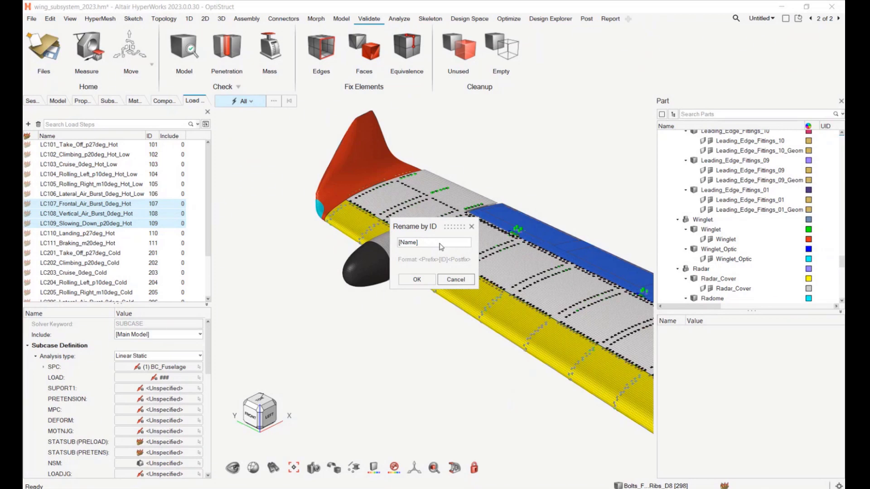
pyautogui.write('SC_')
pyautogui.click(420, 279)
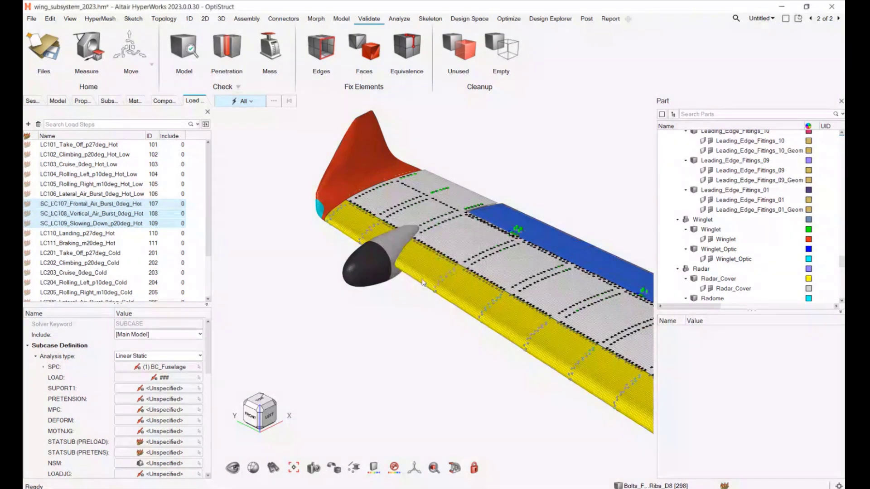
# - Rename load steps LC110, LC111 and LC201 by ID with the format [Name]_[ID] to append each ID to its name
pyautogui.click(111, 254)
pyautogui.keyDown('shift'); pyautogui.click(108, 235); pyautogui.keyUp('shift')
pyautogui.rightClick(106, 238)
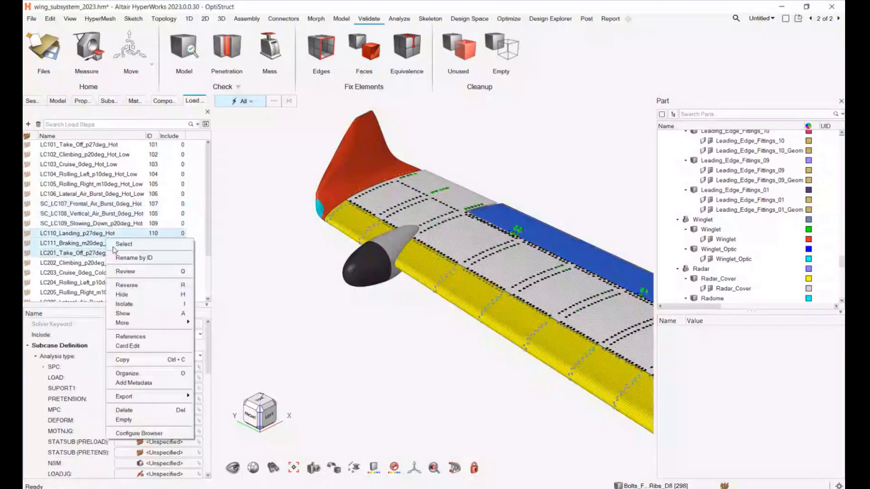
pyautogui.click(135, 257)
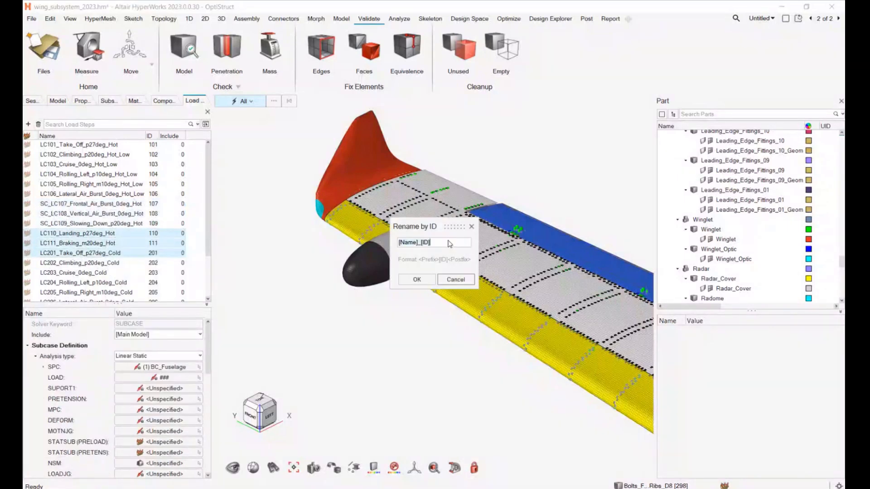
pyautogui.press('BackSpace')
pyautogui.write('[NAM')
pyautogui.press('BackSpace')
pyautogui.press('BackSpace')
pyautogui.write('nae')
pyautogui.press('BackSpace')
pyautogui.write('me')
pyautogui.click(417, 280)
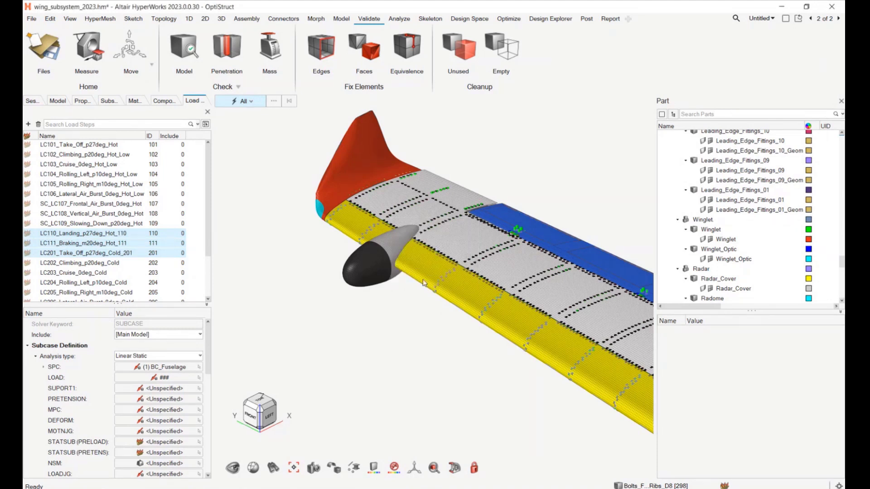